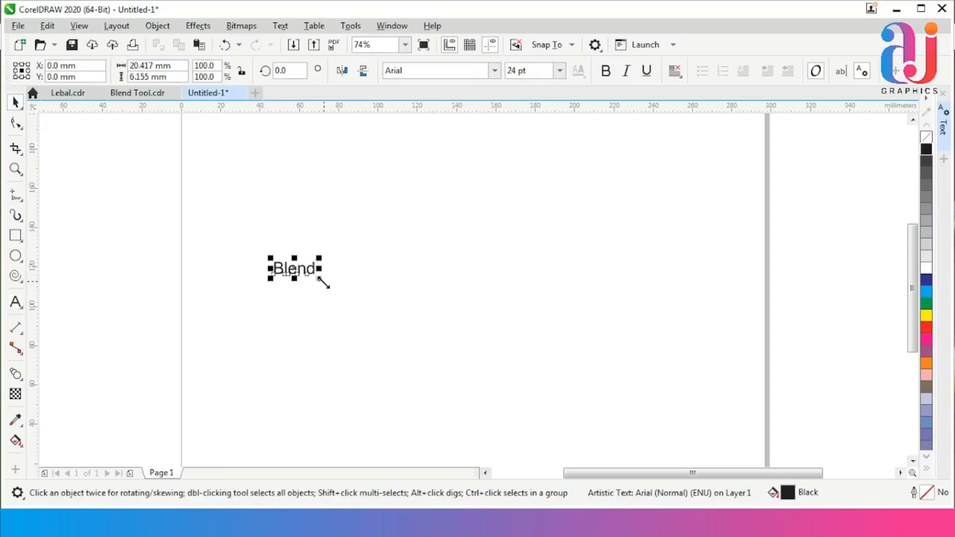
# Step: Enlarge the word Blend and set its font size to 195 pt
pyautogui.moveTo(324, 278); pyautogui.dragTo(526, 343)
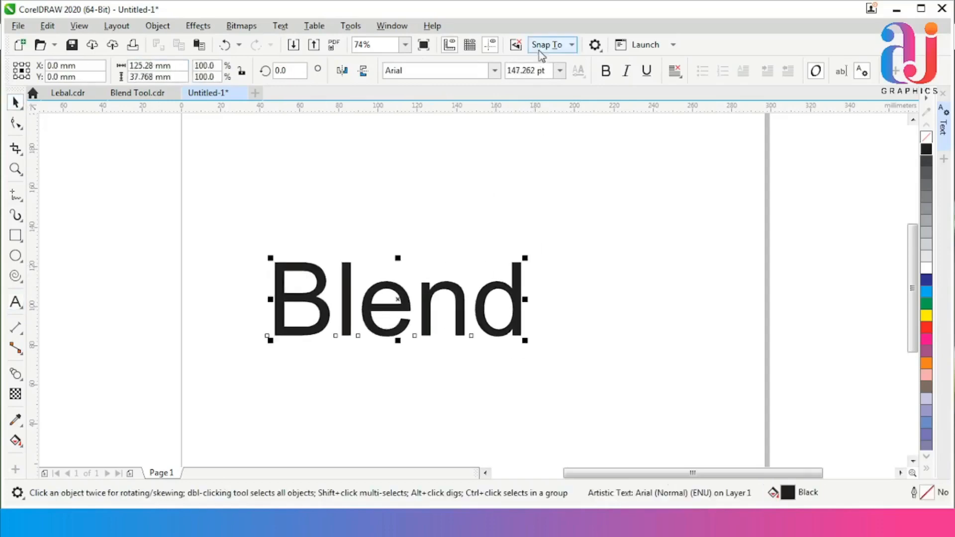
pyautogui.write('195pt')
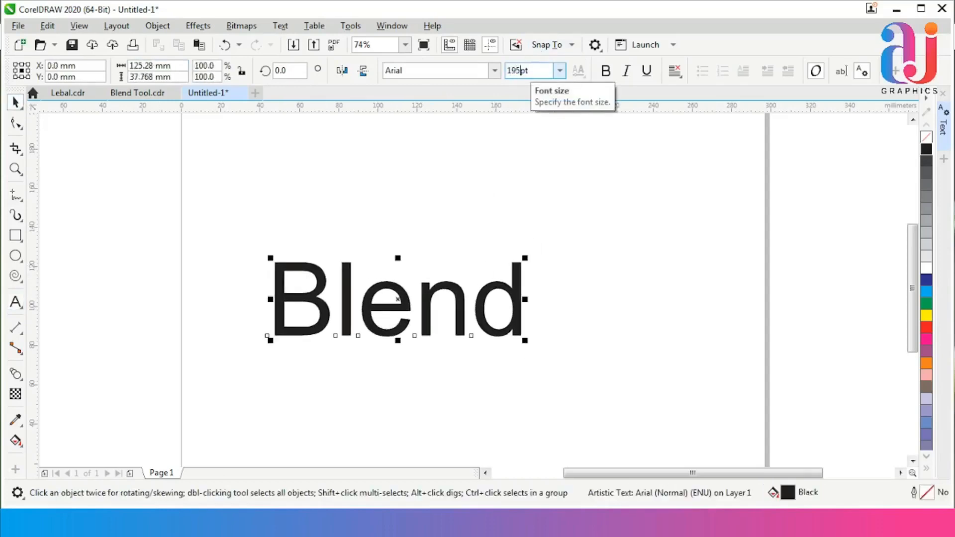
pyautogui.press('Return')
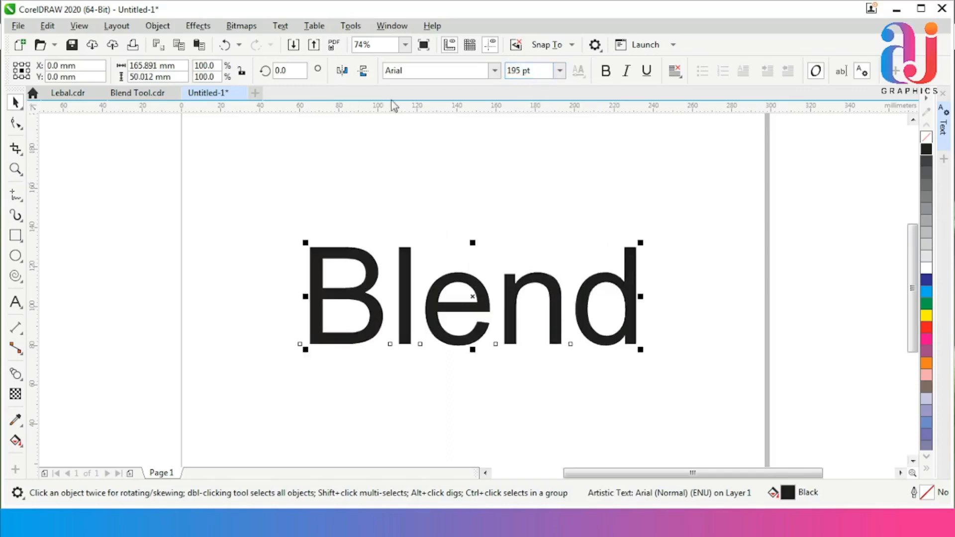
# Step: Change the word Blend to an ornate flowing script font and fill it with medium grey
pyautogui.click(495, 72)
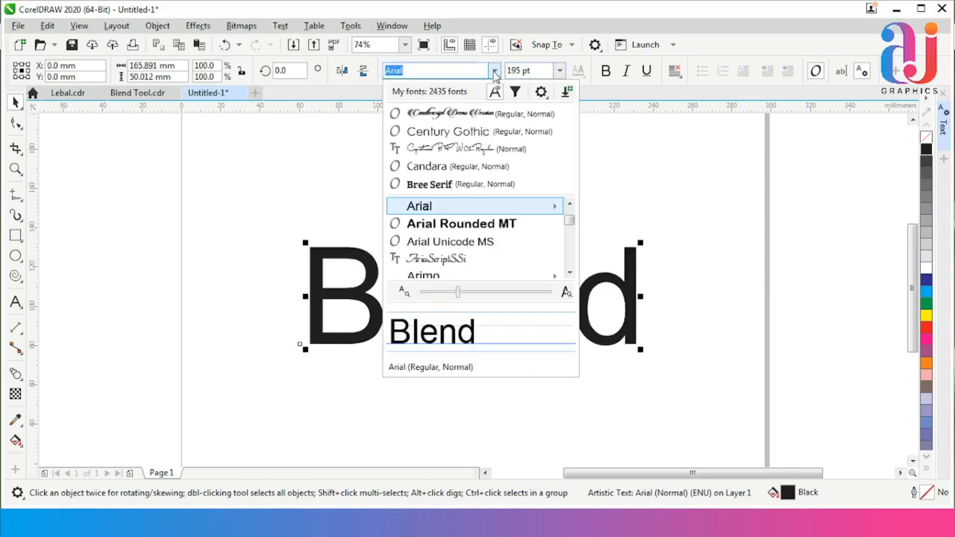
pyautogui.click(488, 116)
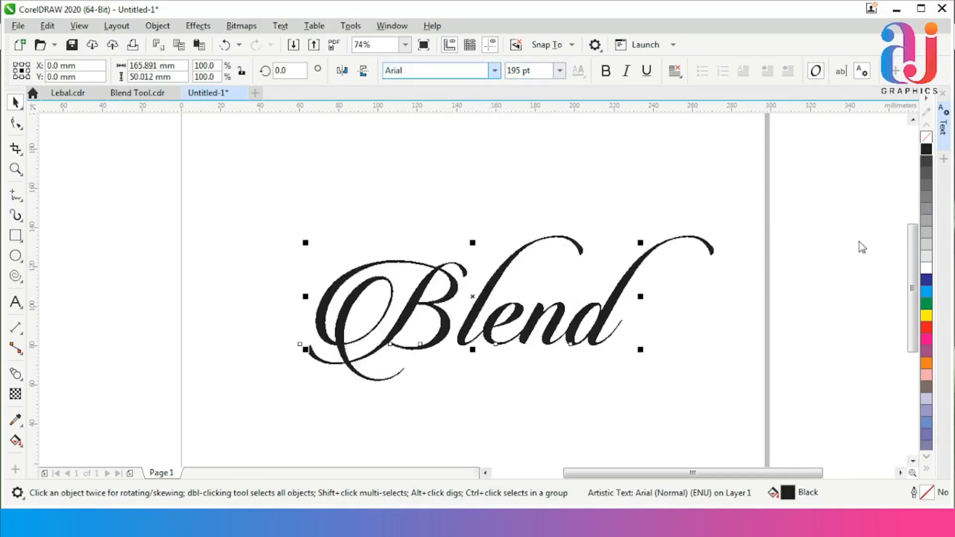
pyautogui.click(926, 221)
pyautogui.click(455, 176)
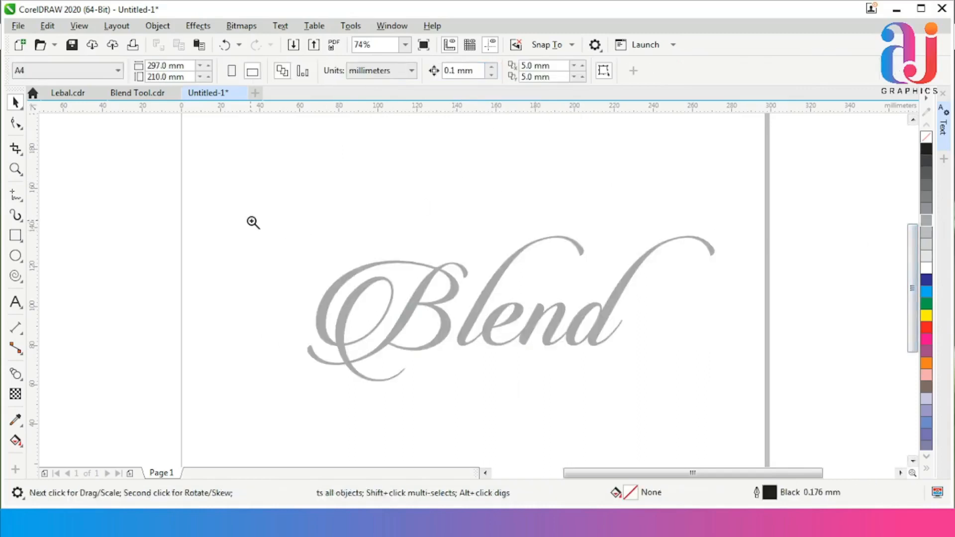
# Step: Draw a nine-node straight-segment line over the B, from its lower curl through both loops and the two bowls to the stem
pyautogui.moveTo(254, 222); pyautogui.dragTo(632, 393)
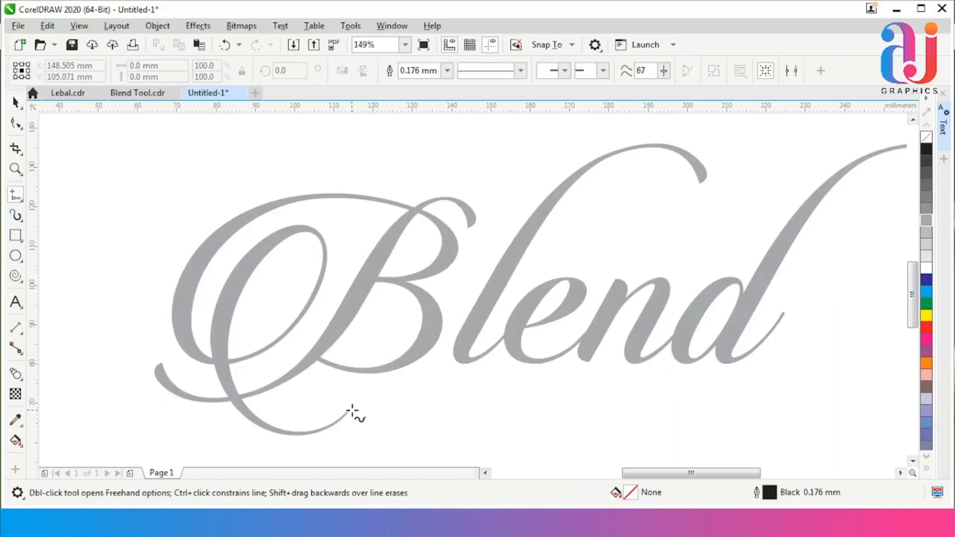
pyautogui.click(348, 411)
pyautogui.click(222, 320)
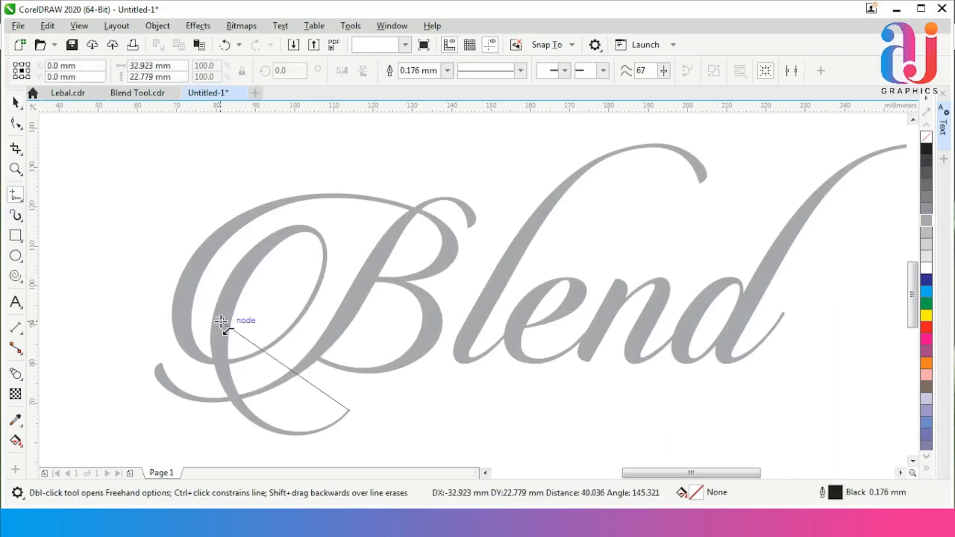
pyautogui.click(222, 321)
pyautogui.click(322, 271)
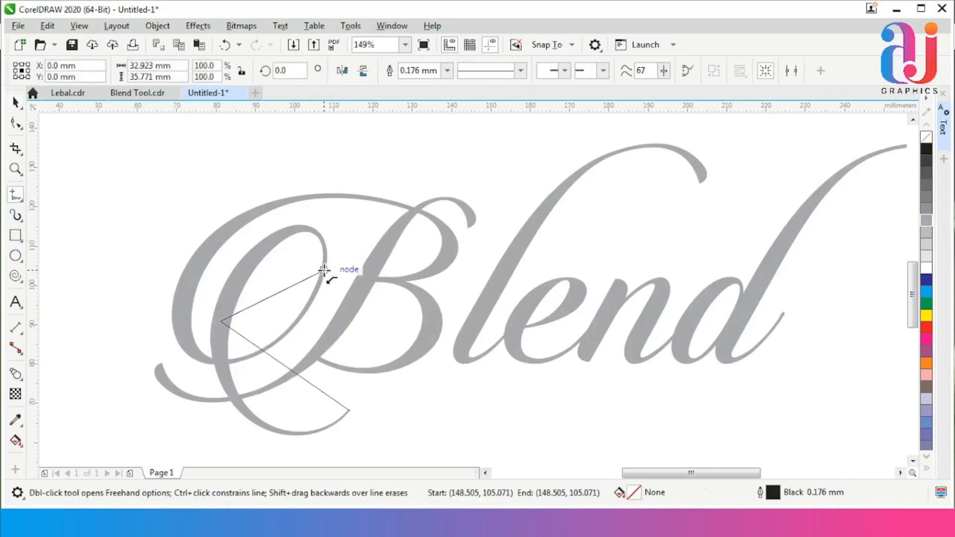
pyautogui.click(182, 343)
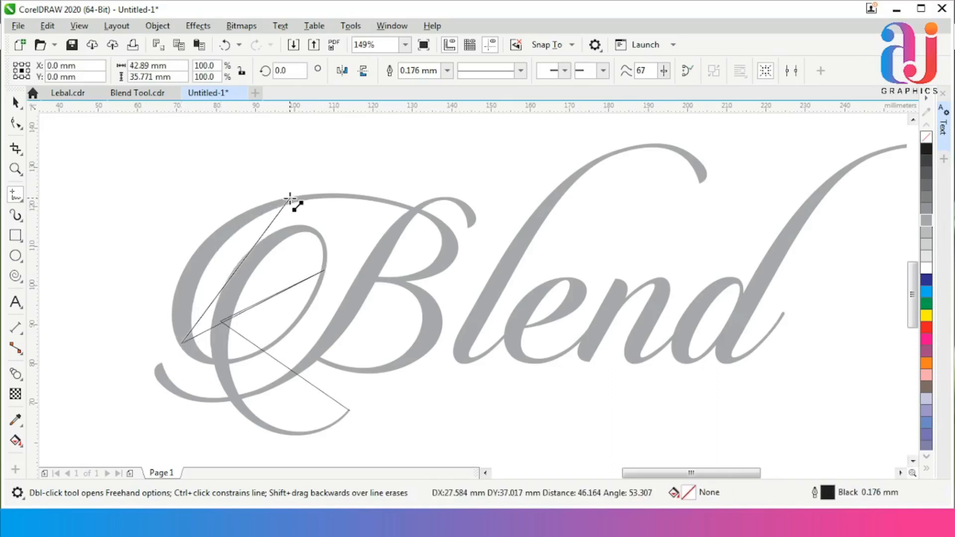
pyautogui.click(290, 198)
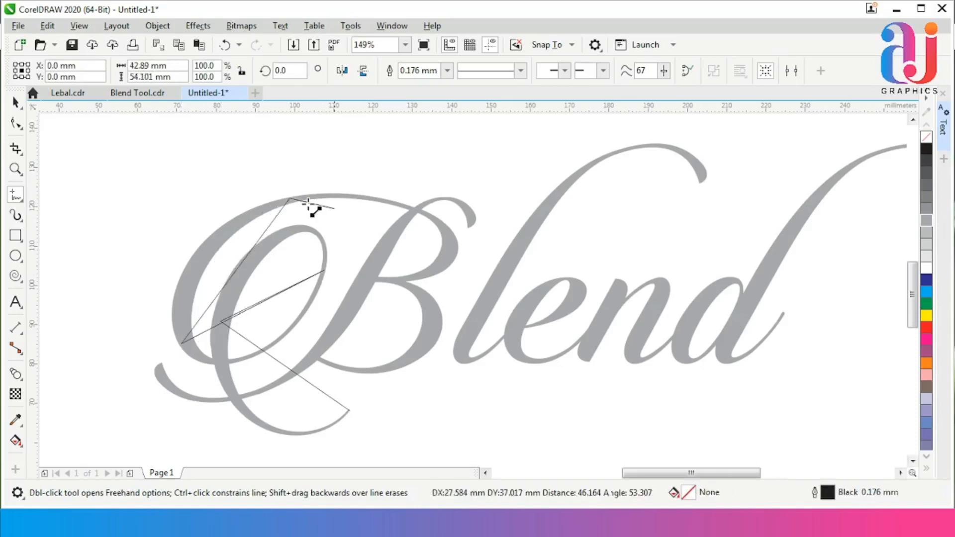
pyautogui.click(422, 208)
pyautogui.click(373, 277)
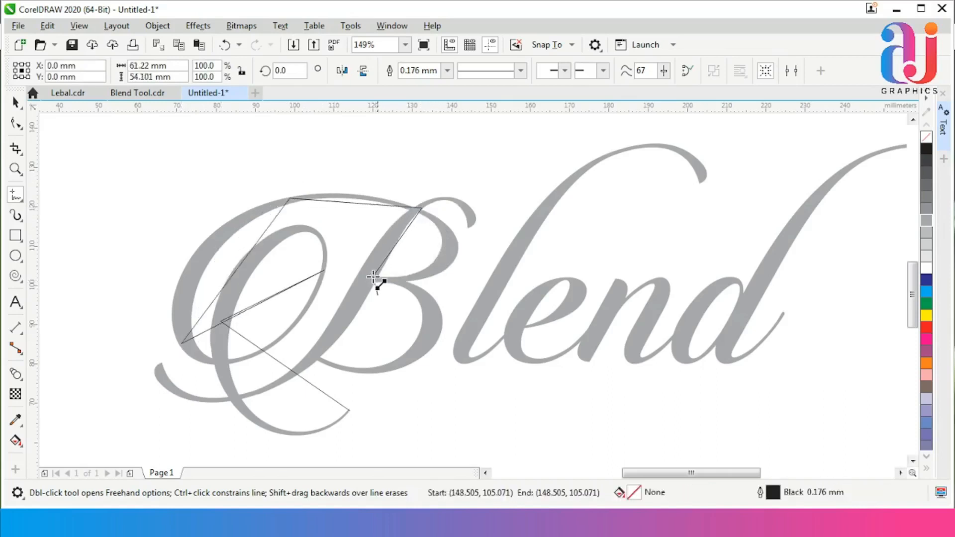
pyautogui.click(419, 348)
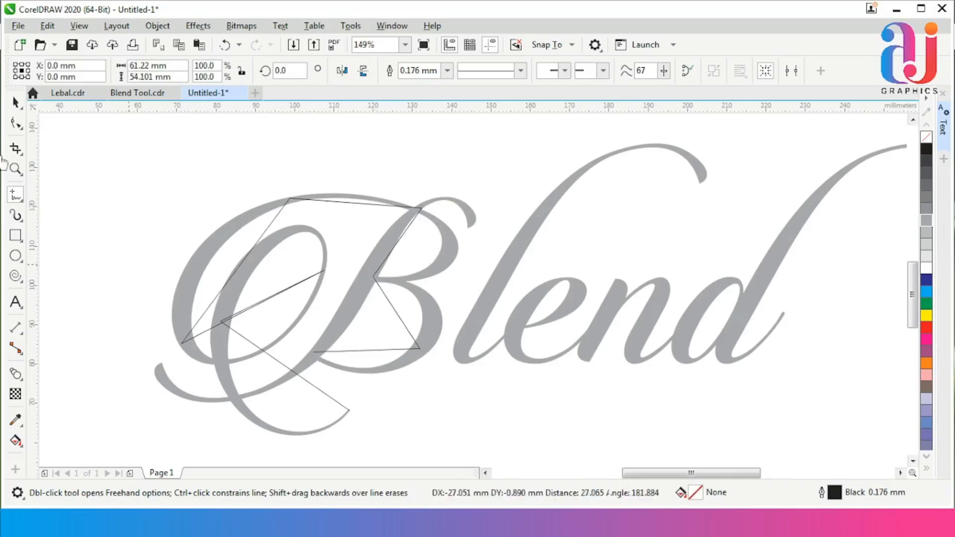
pyautogui.doubleClick(315, 353)
# Step: Convert all segments of the B line to curves and bend the first one along the letter's lower curl
pyautogui.click(16, 124)
pyautogui.moveTo(94, 141); pyautogui.dragTo(472, 426)
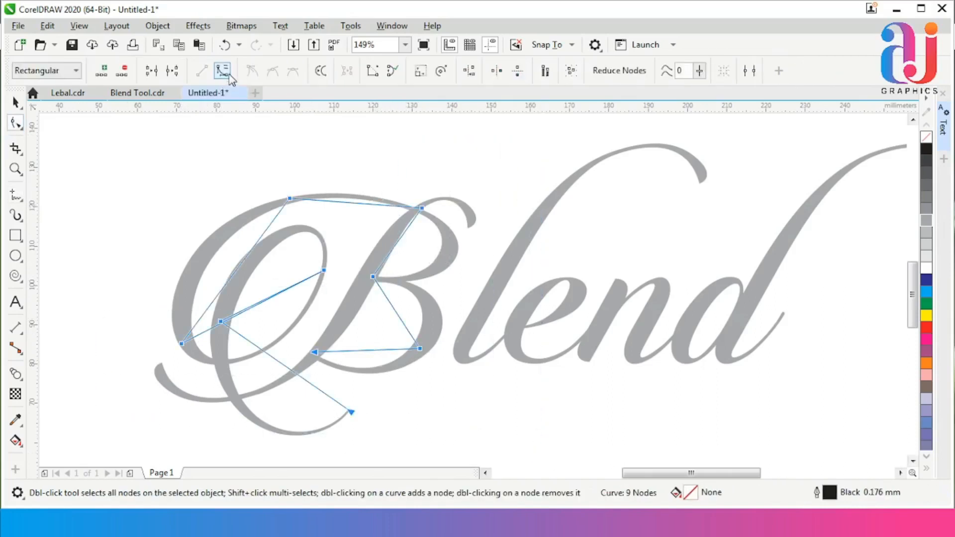
pyautogui.moveTo(289, 368); pyautogui.dragTo(255, 416)
pyautogui.moveTo(331, 392); pyautogui.dragTo(447, 451)
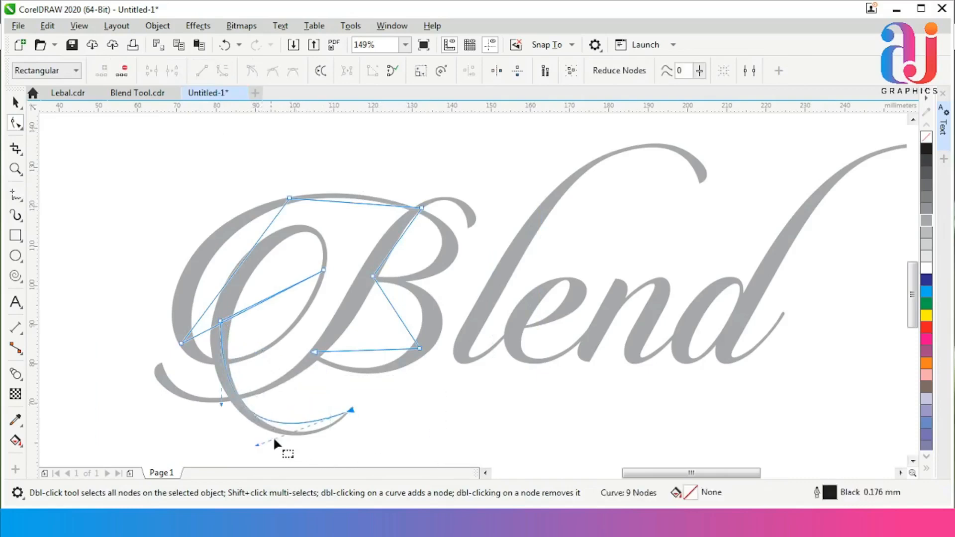
pyautogui.moveTo(255, 443)
pyautogui.mouseDown()
pyautogui.moveTo(297, 452)
pyautogui.moveTo(283, 459)
pyautogui.moveTo(276, 432)
pyautogui.moveTo(264, 425)
pyautogui.mouseUp()
pyautogui.moveTo(221, 362); pyautogui.dragTo(215, 357)
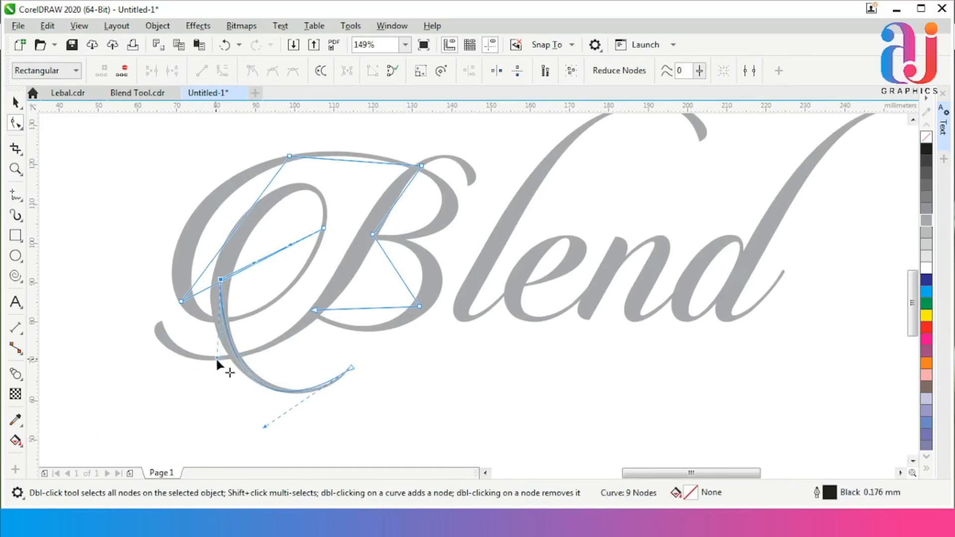
# Step: Bend the B line's left-hand segments and adjust their handles to follow the inner loop and the outer sweep
pyautogui.moveTo(275, 255)
pyautogui.mouseDown()
pyautogui.moveTo(271, 213)
pyautogui.moveTo(239, 186)
pyautogui.moveTo(277, 311)
pyautogui.moveTo(270, 296)
pyautogui.mouseUp()
pyautogui.moveTo(265, 253)
pyautogui.mouseDown()
pyautogui.moveTo(262, 222)
pyautogui.moveTo(212, 198)
pyautogui.mouseUp()
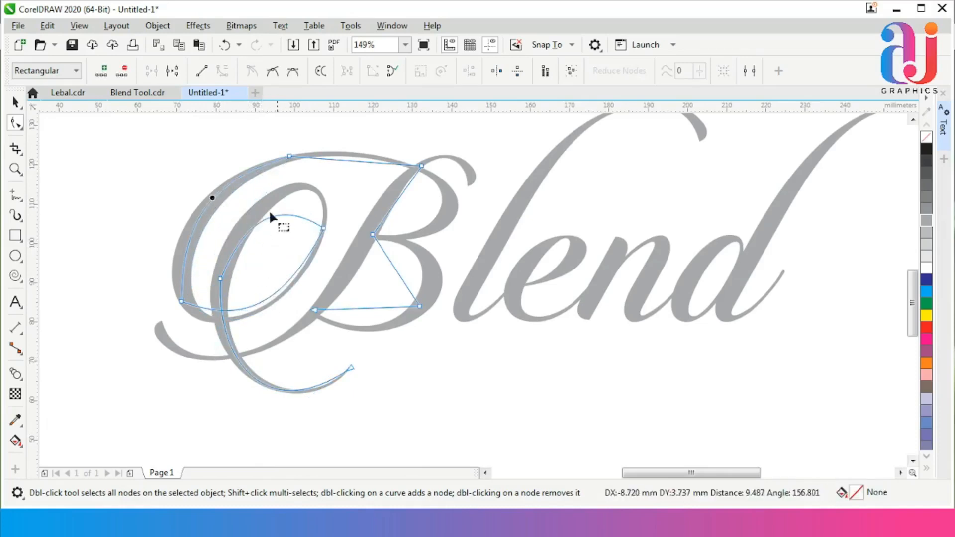
pyautogui.click(310, 221)
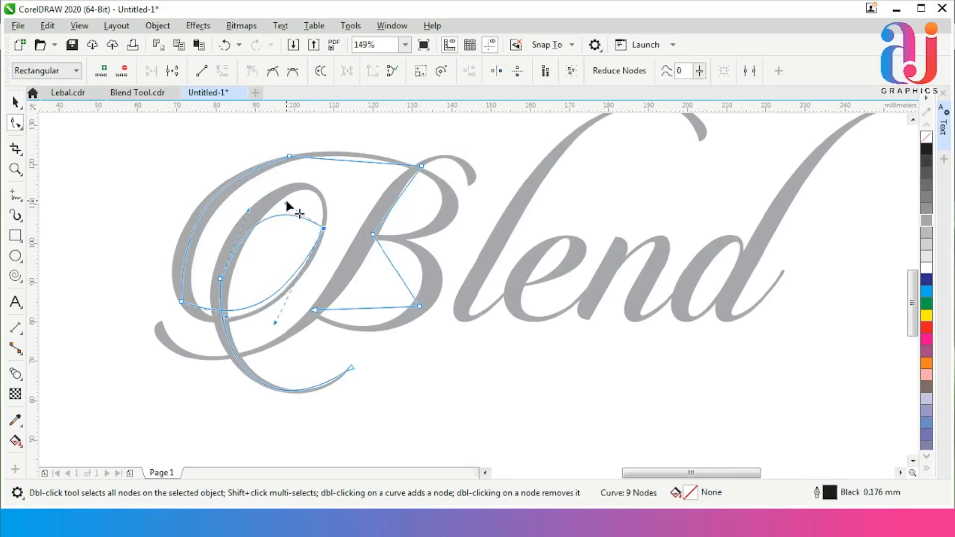
pyautogui.moveTo(286, 203); pyautogui.dragTo(329, 148)
pyautogui.moveTo(243, 206); pyautogui.dragTo(229, 200)
pyautogui.moveTo(227, 319); pyautogui.dragTo(218, 339)
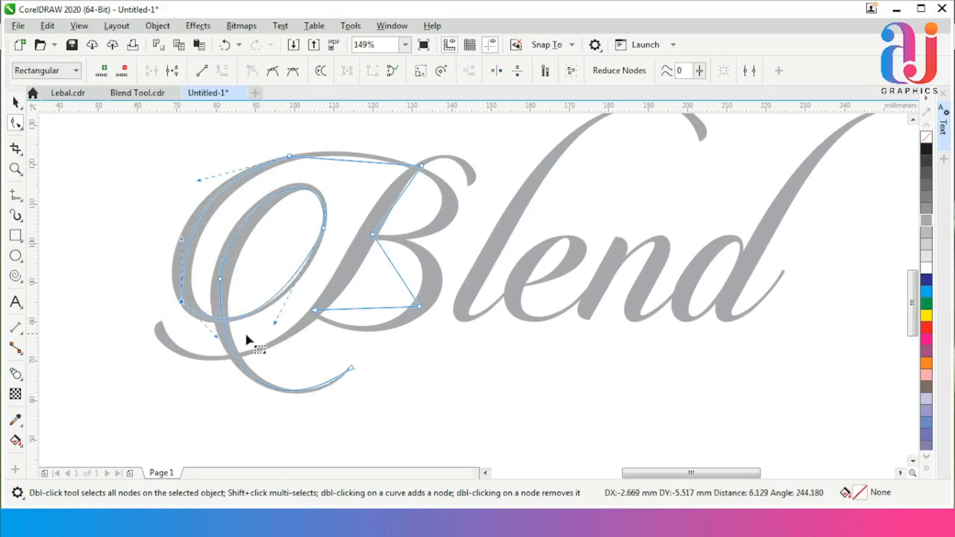
pyautogui.moveTo(286, 321); pyautogui.dragTo(291, 314)
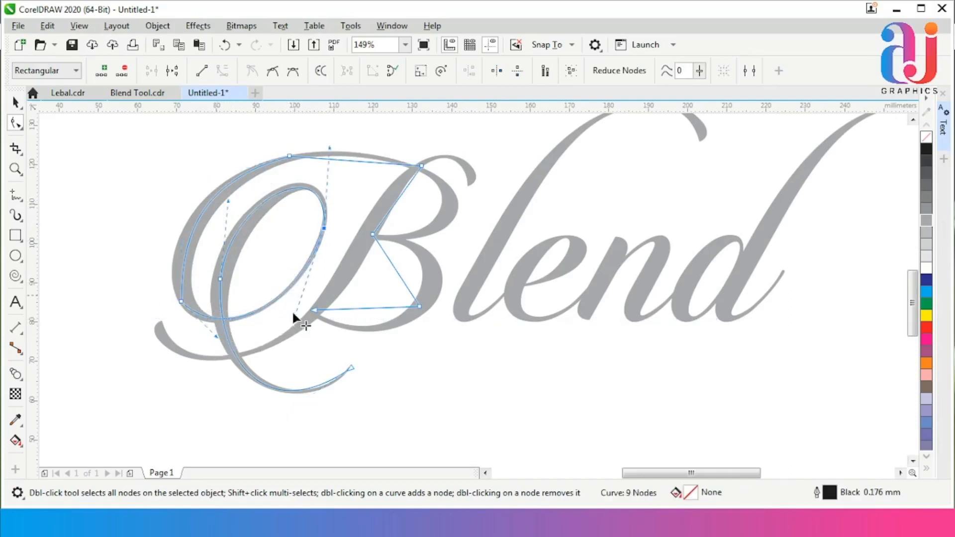
# Step: Adjust the handles of the B's outer left sweep and curve the top segment along the letter's upper stroke
pyautogui.moveTo(173, 237)
pyautogui.mouseDown()
pyautogui.moveTo(150, 255)
pyautogui.moveTo(144, 235)
pyautogui.moveTo(158, 247)
pyautogui.mouseUp()
pyautogui.moveTo(213, 336); pyautogui.dragTo(216, 342)
pyautogui.moveTo(350, 160); pyautogui.dragTo(350, 156)
pyautogui.doubleClick(289, 156)
pyautogui.click(326, 183)
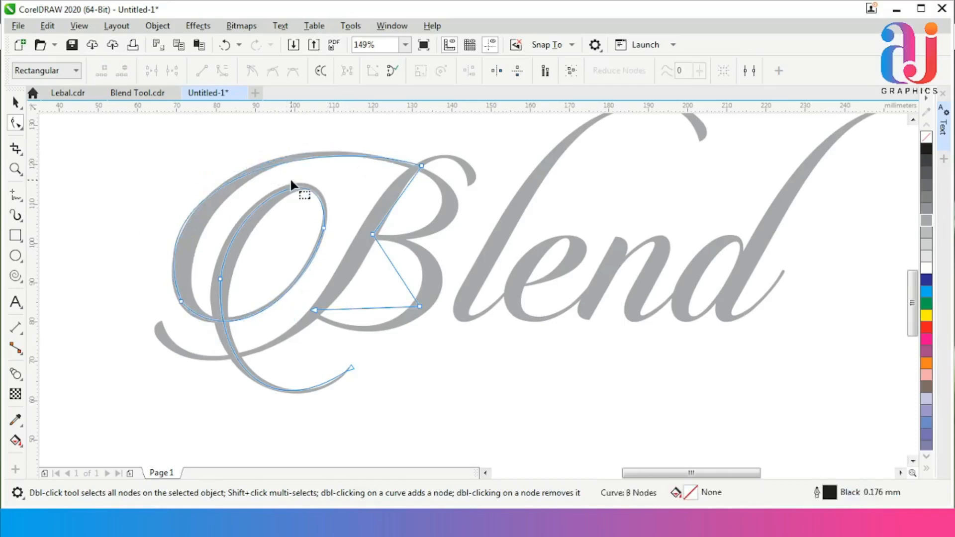
pyautogui.hotkey('ctrl', 'z')
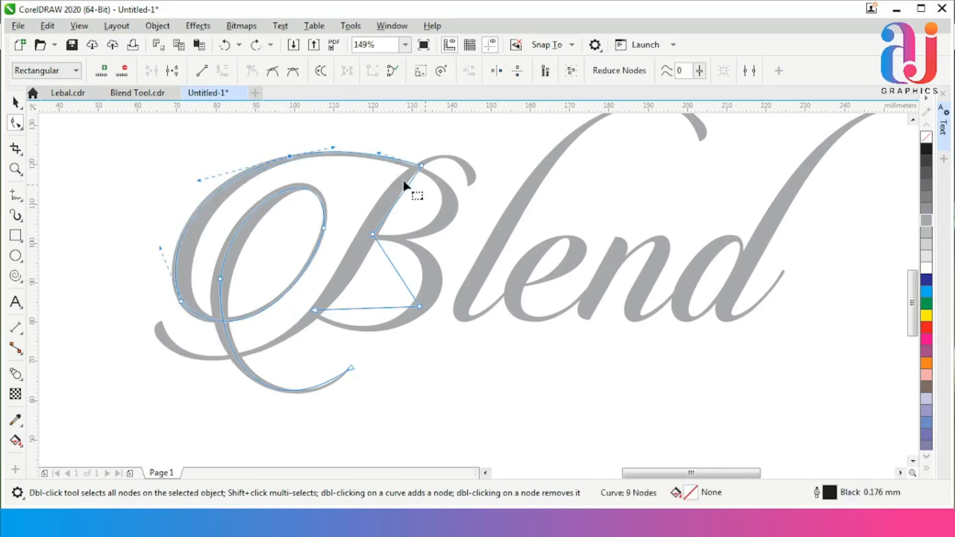
# Step: Bend the right-hand segments of the B line along the upper and lower bowls, and delete the lower bowl's node
pyautogui.moveTo(396, 210); pyautogui.dragTo(462, 236)
pyautogui.moveTo(401, 272); pyautogui.dragTo(428, 262)
pyautogui.moveTo(365, 308); pyautogui.dragTo(369, 327)
pyautogui.click(419, 306)
pyautogui.press('Delete')
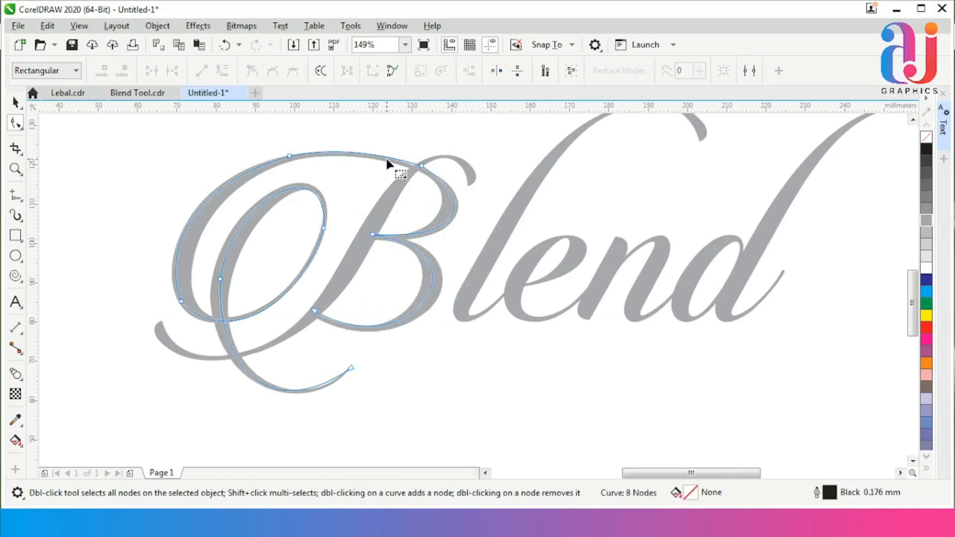
# Step: Smooth the B curve by replacing the nodes at the top crossing and on the left sides of both loops
pyautogui.click(421, 165)
pyautogui.press('Delete')
pyautogui.click(421, 219)
pyautogui.click(222, 269)
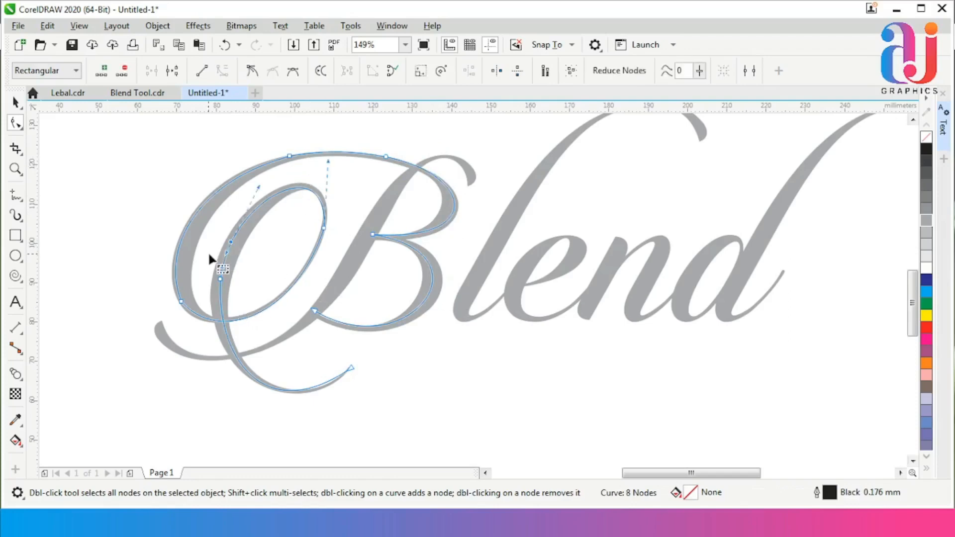
pyautogui.press('Delete')
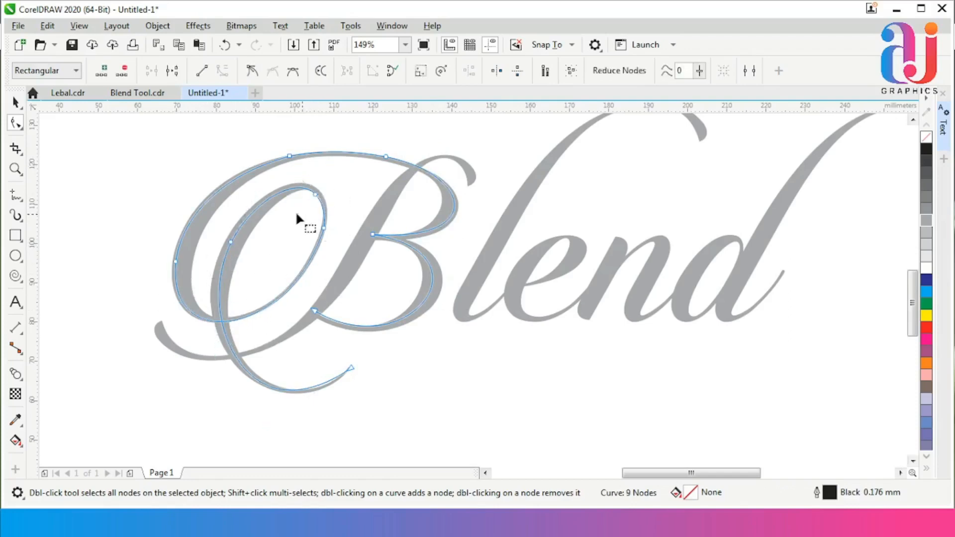
# Step: Draw a four-node line along the B's stem, from the lower-left tail tip up to the end of the top hook
pyautogui.click(16, 196)
pyautogui.click(161, 326)
pyautogui.doubleClick(334, 287)
pyautogui.doubleClick(420, 164)
pyautogui.click(470, 183)
# Step: Convert the stem line's segments to curves and bend them along the B's tail, stem and top hook
pyautogui.doubleClick(16, 123)
pyautogui.click(222, 70)
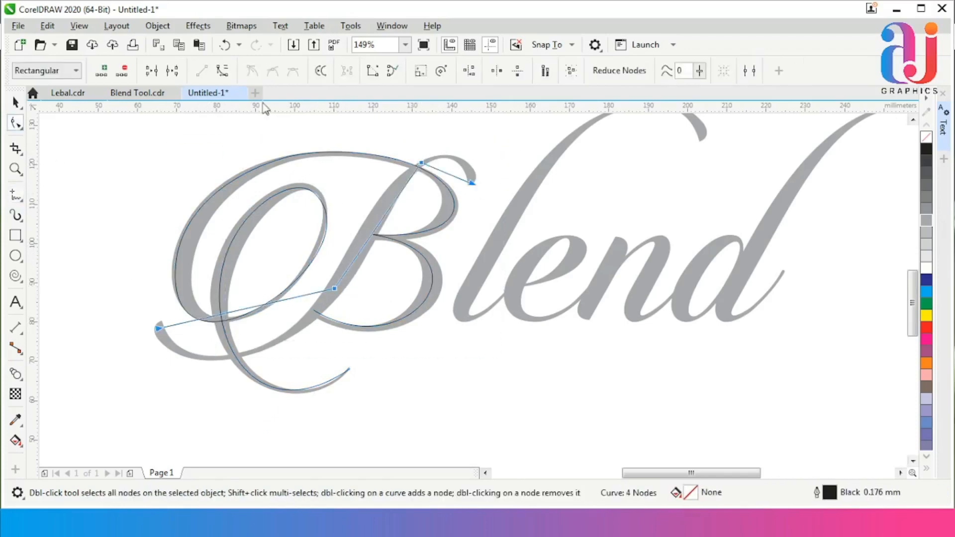
pyautogui.moveTo(239, 310)
pyautogui.mouseDown()
pyautogui.moveTo(219, 359)
pyautogui.moveTo(293, 355)
pyautogui.mouseUp()
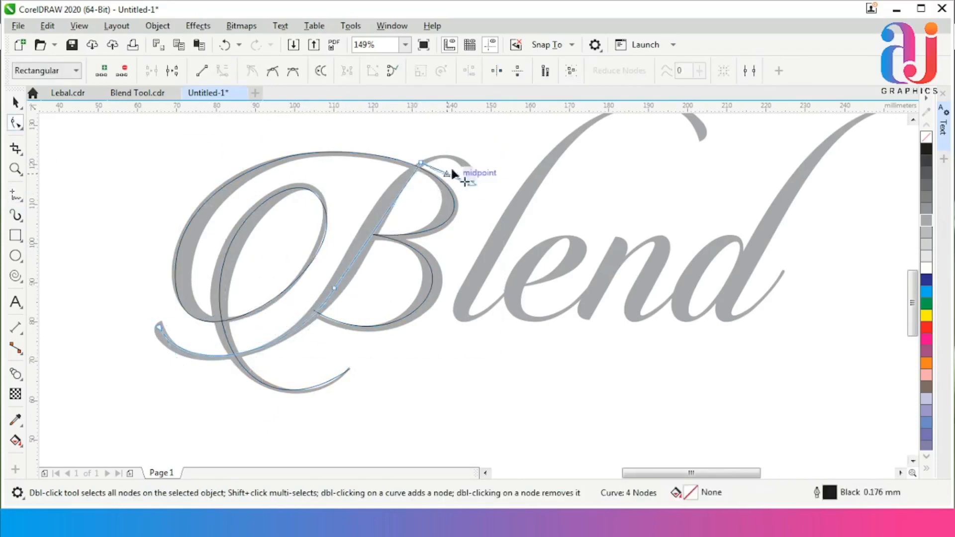
pyautogui.moveTo(447, 174); pyautogui.dragTo(454, 156)
pyautogui.moveTo(392, 204); pyautogui.dragTo(380, 196)
# Step: Smooth the upper stem curve by repositioning its nodes near the top hook and removing the surplus ones
pyautogui.scroll(1, 453, 154)
pyautogui.doubleClick(416, 162)
pyautogui.press('Delete')
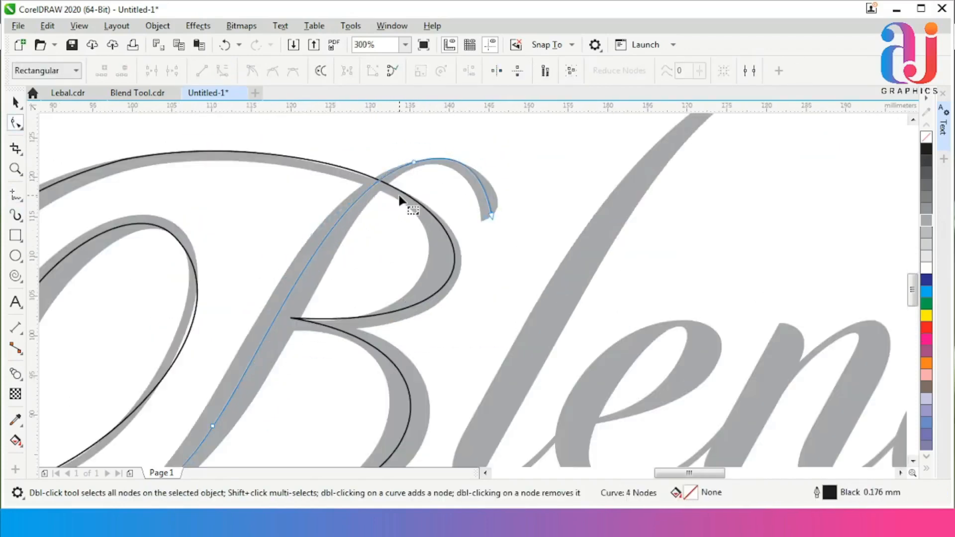
pyautogui.scroll(-1, 399, 196)
pyautogui.scroll(1, 267, 352)
pyautogui.doubleClick(370, 225)
pyautogui.press('Delete')
# Step: Adjust the stem line's end handle so that the curve follows the B's lower-left tail
pyautogui.scroll(-1, 494, 255)
pyautogui.moveTo(193, 268); pyautogui.dragTo(252, 322)
pyautogui.moveTo(252, 321); pyautogui.dragTo(288, 381)
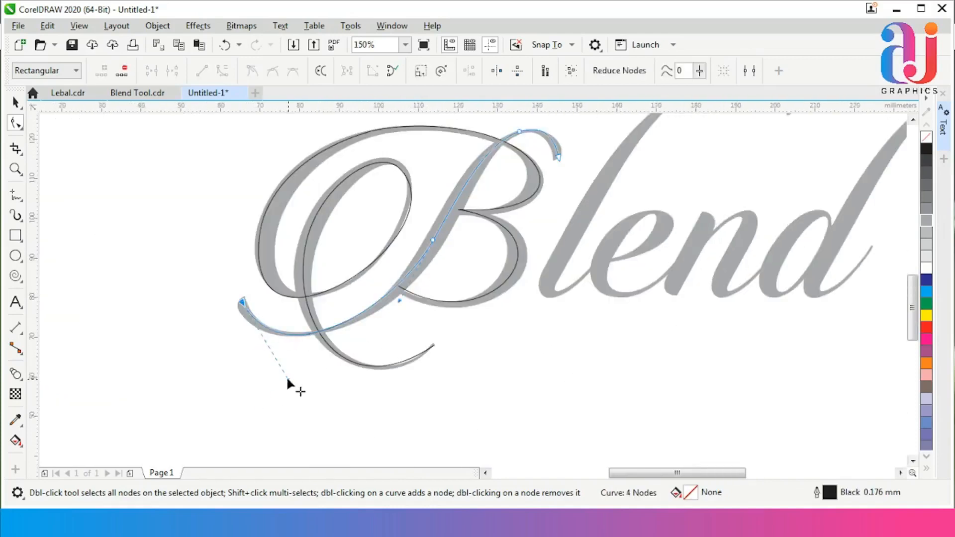
# Step: Draw a five-node straight-segment line over the letter l, from its top hook down the stem to the joint with the e
pyautogui.click(16, 195)
pyautogui.scroll(-1, 155, 306)
pyautogui.scroll(1, 465, 222)
pyautogui.click(478, 195)
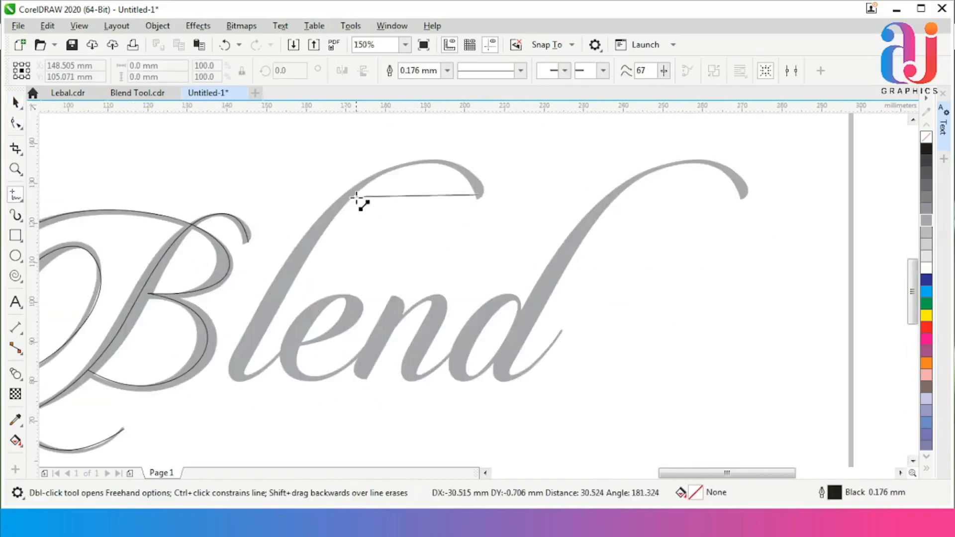
pyautogui.doubleClick(347, 195)
pyautogui.doubleClick(239, 358)
pyautogui.doubleClick(255, 374)
pyautogui.click(292, 345)
# Step: Convert the l line's segments to curves and bend them along the top hook, stem and bottom turn
pyautogui.press('F10')
pyautogui.hotkey('ctrl', 'a')
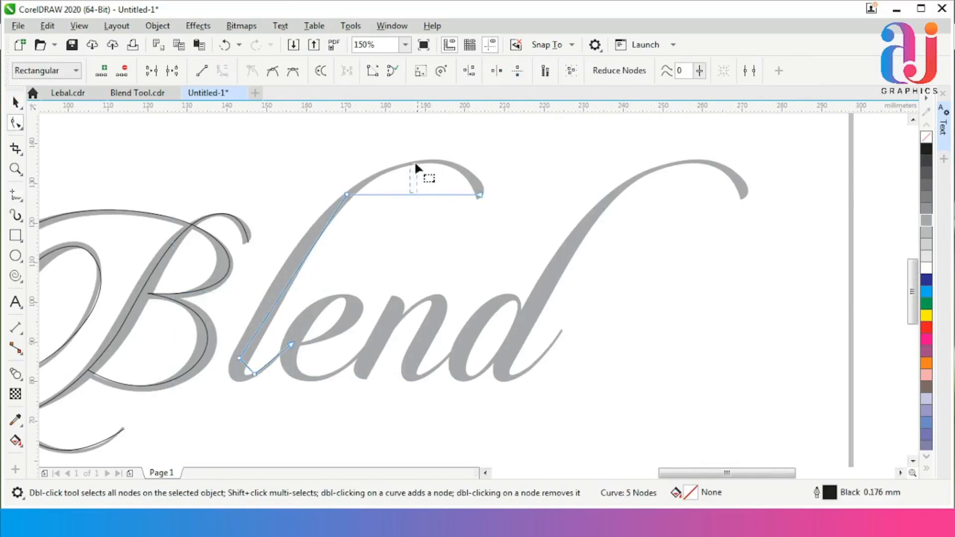
pyautogui.moveTo(415, 163); pyautogui.dragTo(417, 163)
pyautogui.moveTo(416, 194); pyautogui.dragTo(426, 159)
pyautogui.moveTo(245, 364); pyautogui.dragTo(232, 376)
pyautogui.moveTo(322, 232); pyautogui.dragTo(316, 227)
pyautogui.click(332, 169)
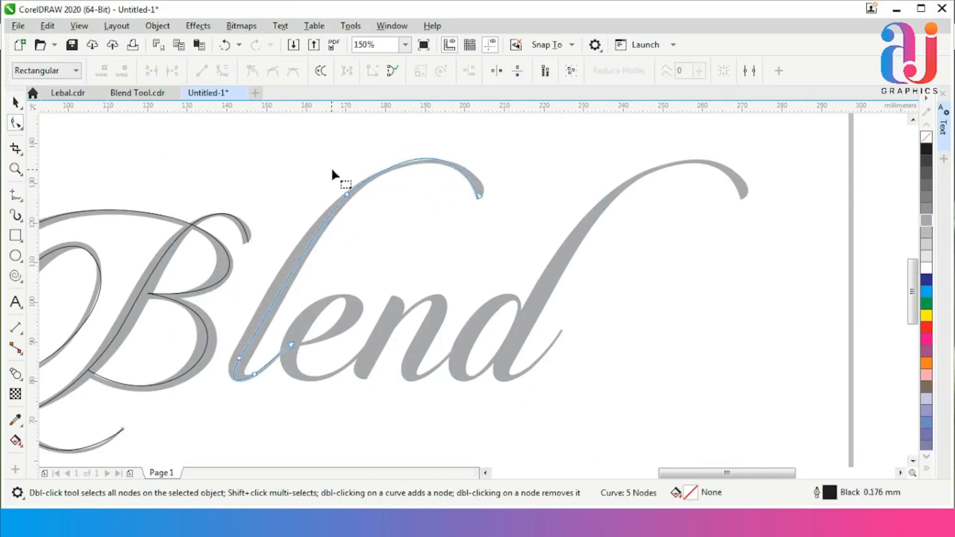
# Step: Smooth the l curve by replacing its nodes at the top arch, the lower stem and the exit stroke
pyautogui.click(435, 160)
pyautogui.press('Delete')
pyautogui.scroll(2, 242, 392)
pyautogui.doubleClick(256, 209)
pyautogui.click(230, 254)
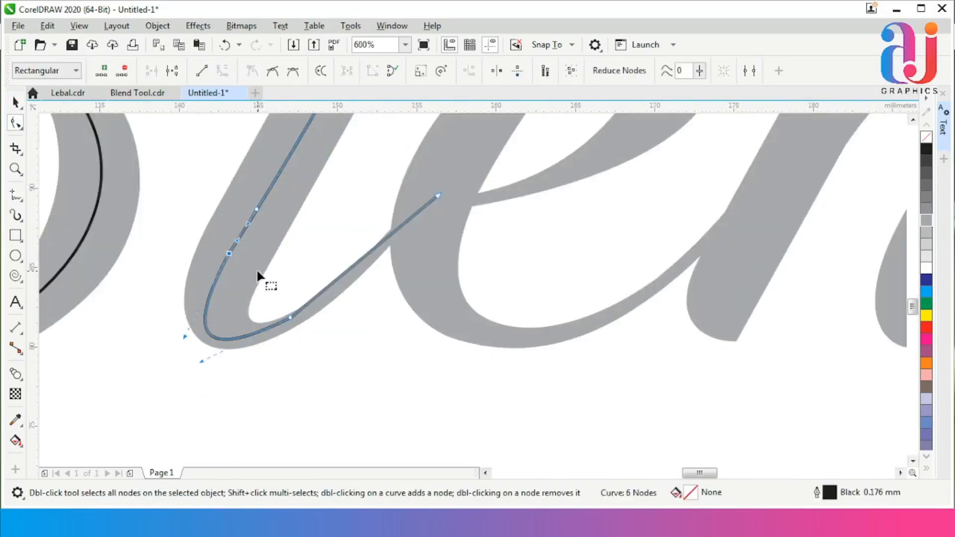
pyautogui.press('Delete')
pyautogui.doubleClick(349, 269)
pyautogui.click(291, 316)
pyautogui.press('Delete')
# Step: Extend the l line with straight segments over the e, around its loop and bottom turn to the joint with the n
pyautogui.press('F5')
pyautogui.scroll(-3, 324, 325)
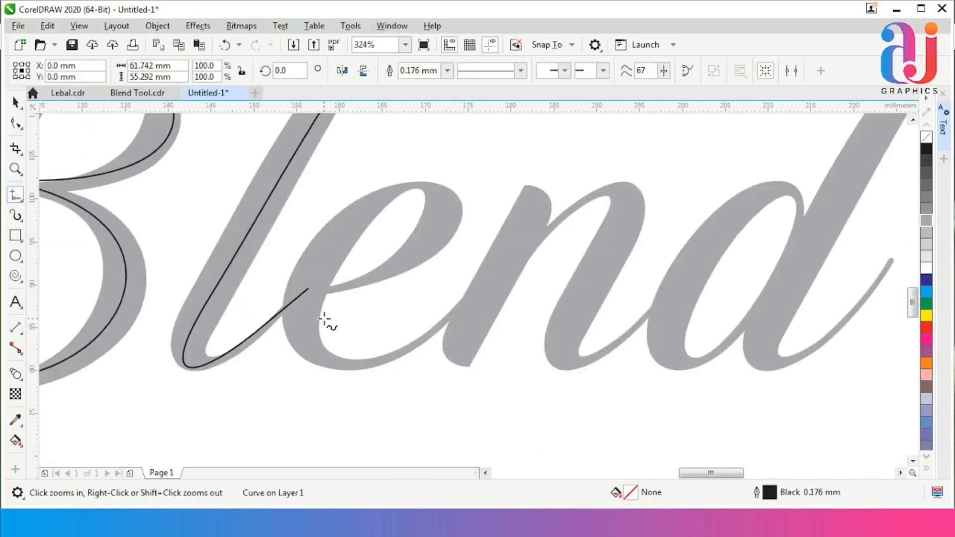
pyautogui.click(324, 286)
pyautogui.doubleClick(439, 228)
pyautogui.doubleClick(363, 200)
pyautogui.doubleClick(319, 353)
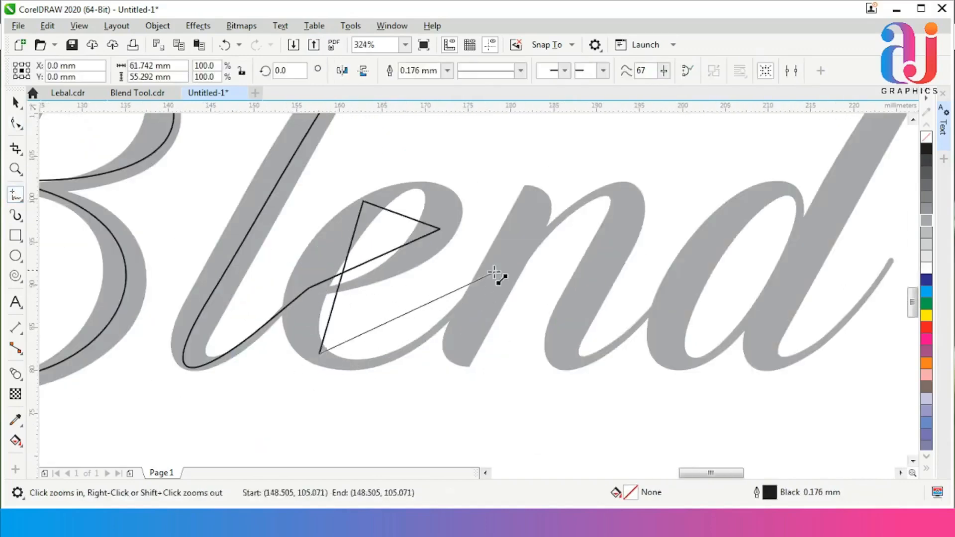
pyautogui.click(501, 270)
# Step: Convert the e segments to curves and bend them along the loop, left side and bottom turn, removing excess nodes
pyautogui.press('F10')
pyautogui.moveTo(337, 292); pyautogui.dragTo(308, 292)
pyautogui.moveTo(388, 253); pyautogui.dragTo(402, 264)
pyautogui.moveTo(406, 215); pyautogui.dragTo(409, 166)
pyautogui.click(306, 248)
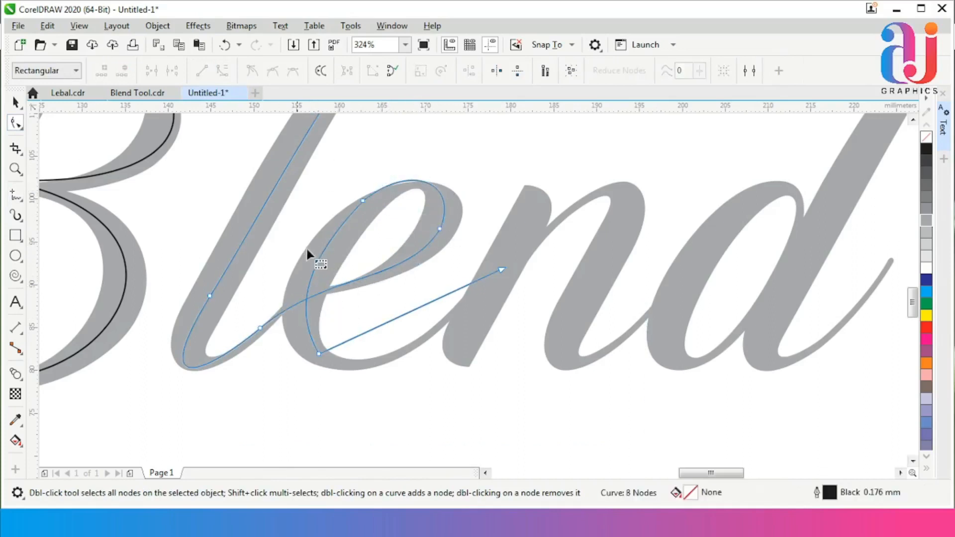
pyautogui.moveTo(408, 313); pyautogui.dragTo(398, 368)
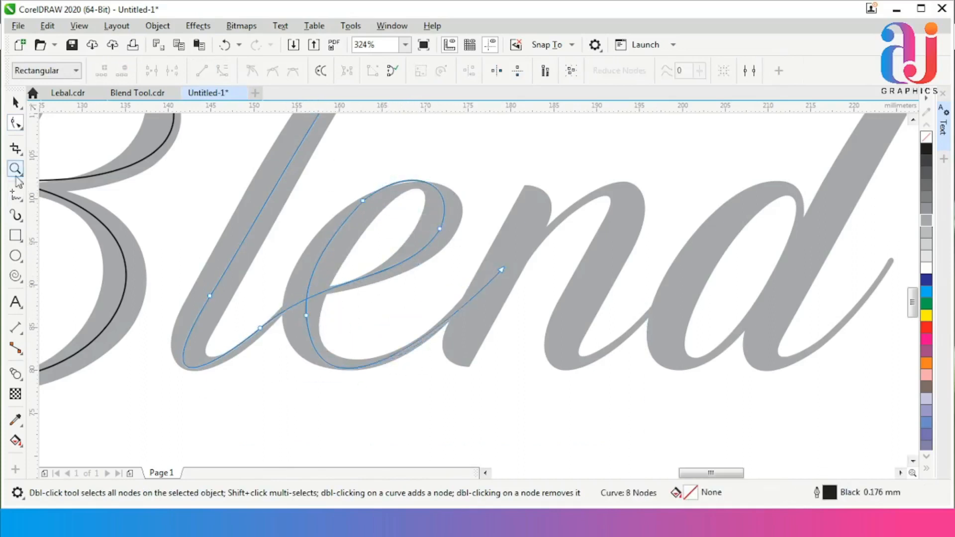
# Step: Draw a straight line along the n's first stem and a straight-segment line over its arch, second stem and exit stroke to the d
pyautogui.click(16, 195)
pyautogui.click(534, 195)
pyautogui.click(495, 277)
pyautogui.click(629, 205)
pyautogui.click(568, 321)
pyautogui.click(599, 358)
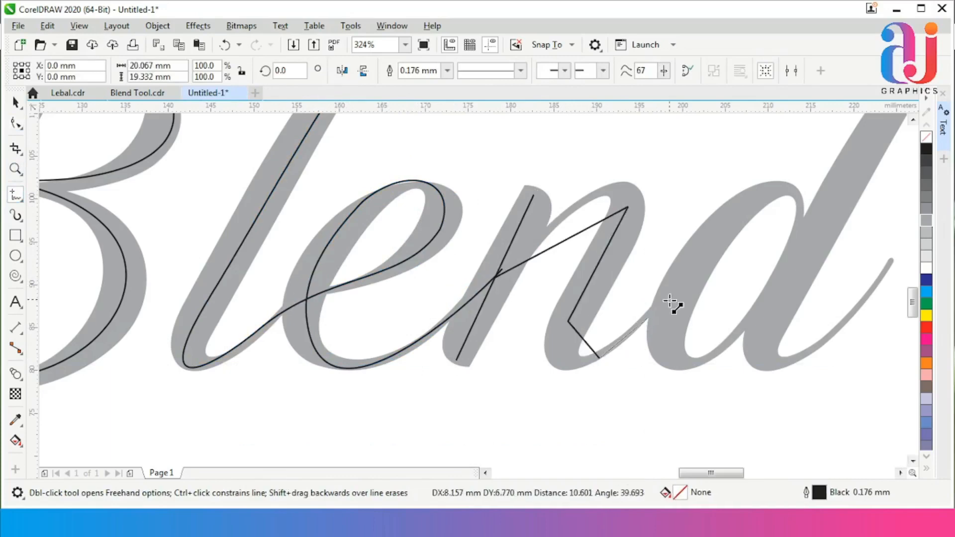
pyautogui.click(668, 302)
# Step: Convert the n's arch line to curves, bend it along the arch and bottom turn, and replace the nodes at the arch top and lower turn
pyautogui.press('F10')
pyautogui.click(222, 71)
pyautogui.moveTo(562, 242); pyautogui.dragTo(601, 194)
pyautogui.moveTo(584, 341)
pyautogui.mouseDown()
pyautogui.moveTo(561, 355)
pyautogui.moveTo(599, 358)
pyautogui.mouseUp()
pyautogui.doubleClick(620, 222)
pyautogui.doubleClick(628, 206)
pyautogui.doubleClick(599, 358)
# Step: Draw a closed four-node straight-segment outline over the bowl of the letter d
pyautogui.click(15, 195)
pyautogui.press('F3')
pyautogui.press('F2')
pyautogui.moveTo(550, 197); pyautogui.dragTo(694, 370)
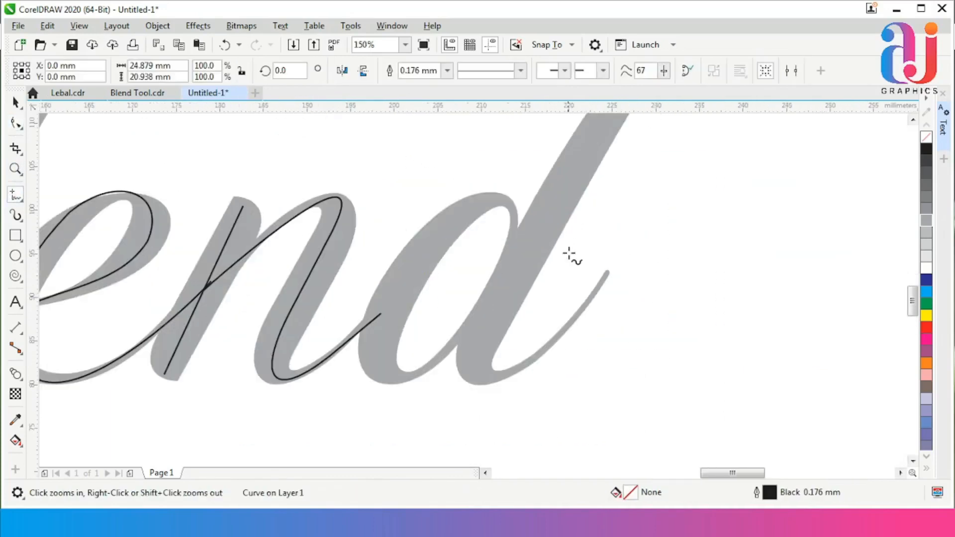
pyautogui.click(516, 246)
pyautogui.click(429, 246)
pyautogui.click(375, 356)
pyautogui.click(486, 317)
pyautogui.click(516, 246)
# Step: Convert the d bowl's outline to curves and bend its top and bottom segments along the letter shape
pyautogui.press('F10')
pyautogui.click(222, 70)
pyautogui.moveTo(470, 238); pyautogui.dragTo(499, 190)
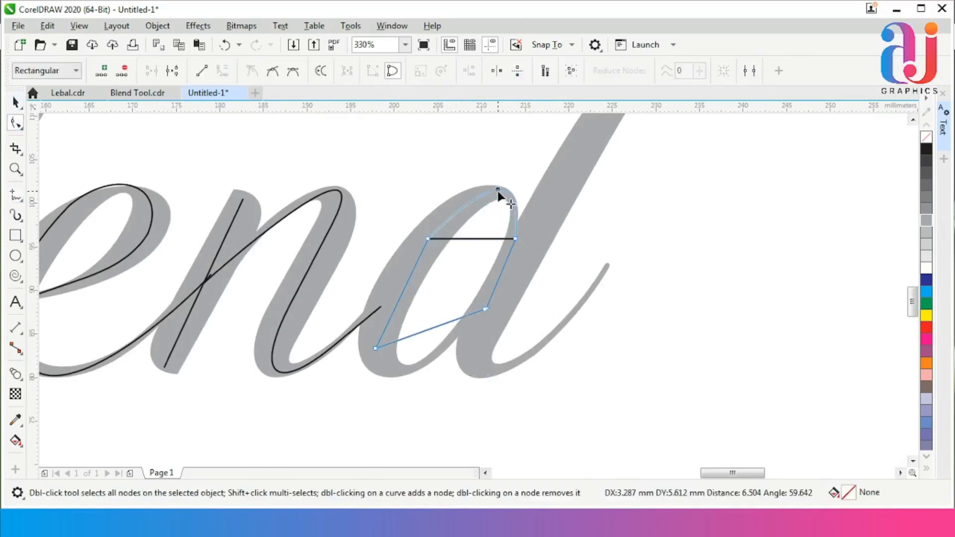
pyautogui.moveTo(421, 332); pyautogui.dragTo(407, 368)
# Step: Smooth the d bowl by replacing its lower-left, upper-left and lower-right corner nodes
pyautogui.doubleClick(386, 327)
pyautogui.doubleClick(376, 348)
pyautogui.doubleClick(455, 213)
pyautogui.doubleClick(428, 239)
pyautogui.doubleClick(499, 276)
pyautogui.doubleClick(486, 309)
# Step: Adjust the bowl's left node and handle to follow the letter, and remove the extra nodes on its upper-left and right sides
pyautogui.moveTo(386, 327); pyautogui.dragTo(386, 316)
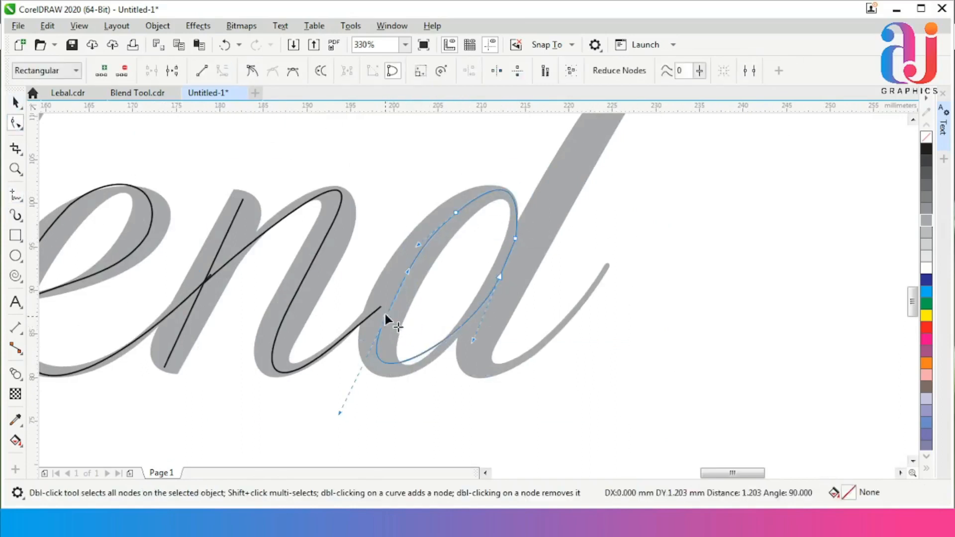
pyautogui.moveTo(338, 413); pyautogui.dragTo(370, 422)
pyautogui.doubleClick(456, 212)
pyautogui.doubleClick(499, 276)
pyautogui.click(16, 195)
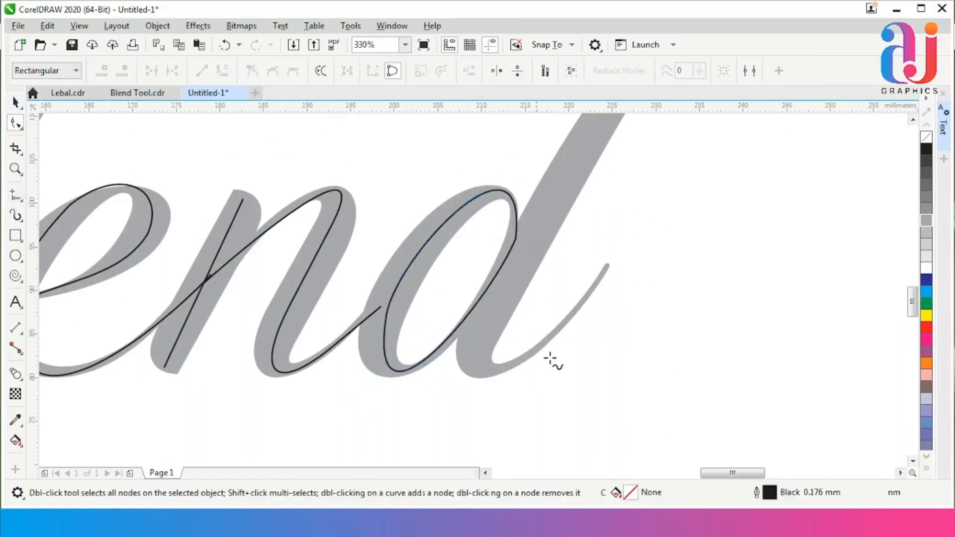
pyautogui.press('F10')
pyautogui.doubleClick(429, 239)
# Step: Draw a five-node straight-segment line over the d's ascender, from its top hook down the stem and around to the exit stroke's tip
pyautogui.click(16, 195)
pyautogui.scroll(-3, 287, 442)
pyautogui.click(617, 227)
pyautogui.doubleClick(462, 247)
pyautogui.doubleClick(376, 391)
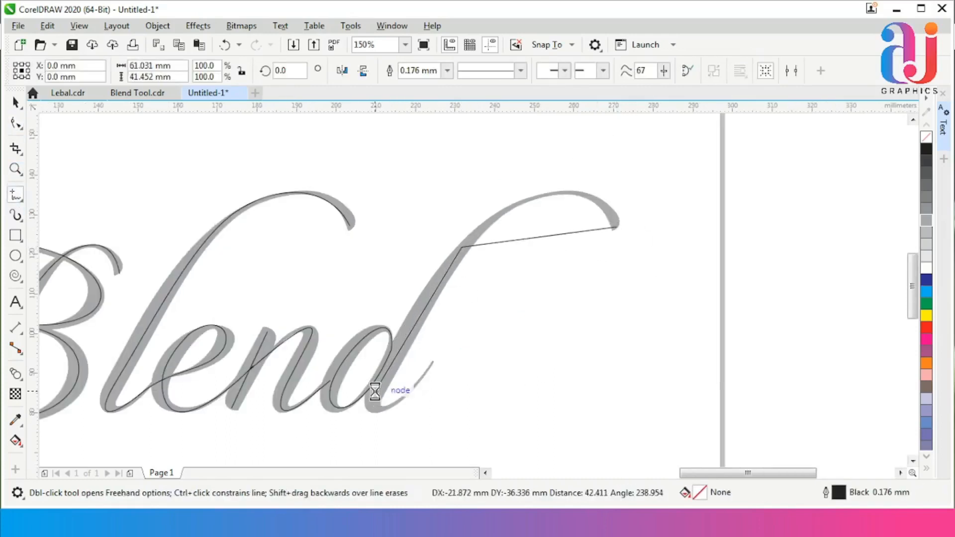
pyautogui.doubleClick(400, 400)
pyautogui.click(432, 362)
# Step: Bend the ascender line along the d's bottom turn and exit stroke, and replace the node where the exit stroke begins
pyautogui.click(15, 124)
pyautogui.scroll(3, 406, 380)
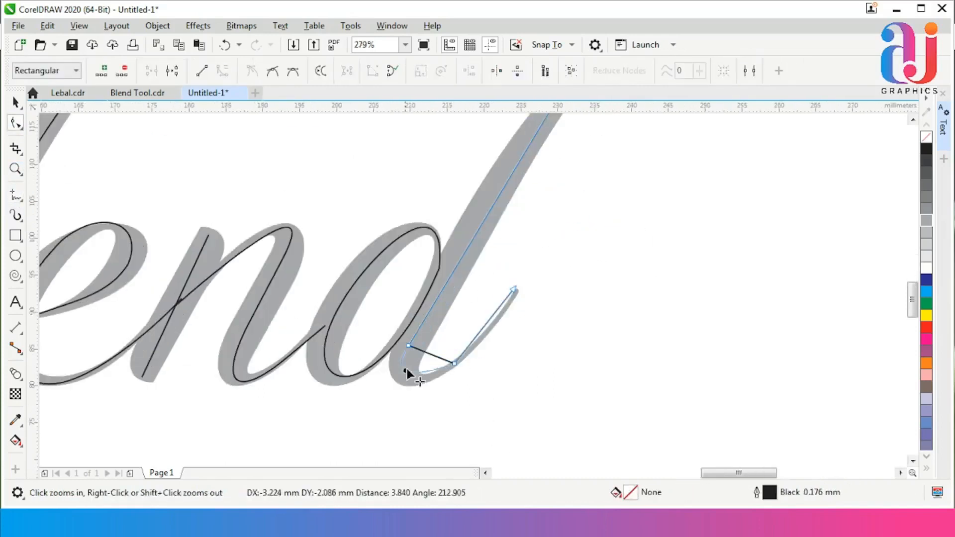
pyautogui.moveTo(409, 384); pyautogui.dragTo(404, 391)
pyautogui.moveTo(486, 325); pyautogui.dragTo(490, 331)
pyautogui.doubleClick(434, 375)
pyautogui.doubleClick(455, 364)
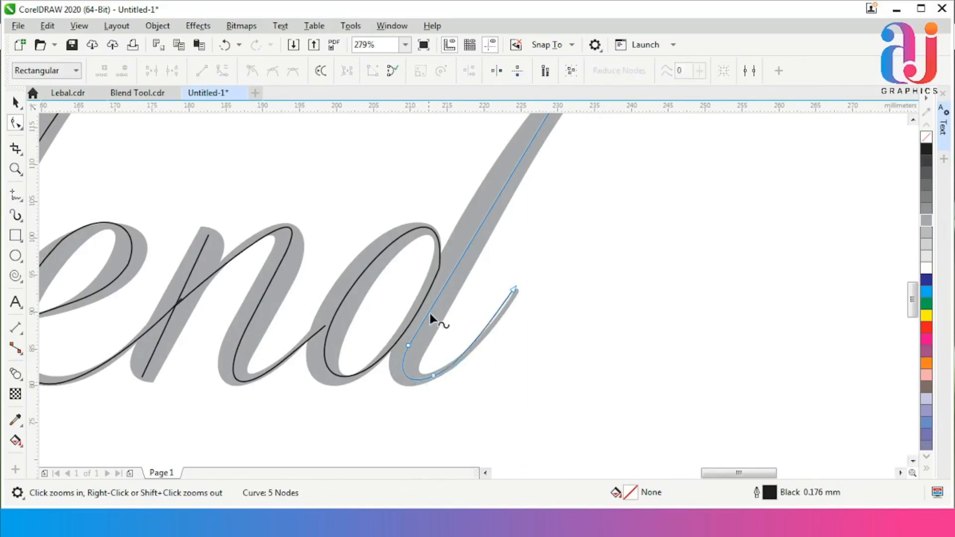
# Step: Smooth the ascender curve by replacing its nodes on the lower stem and below the top hook
pyautogui.doubleClick(429, 311)
pyautogui.doubleClick(409, 346)
pyautogui.scroll(-3, 501, 380)
pyautogui.doubleClick(574, 184)
pyautogui.doubleClick(538, 217)
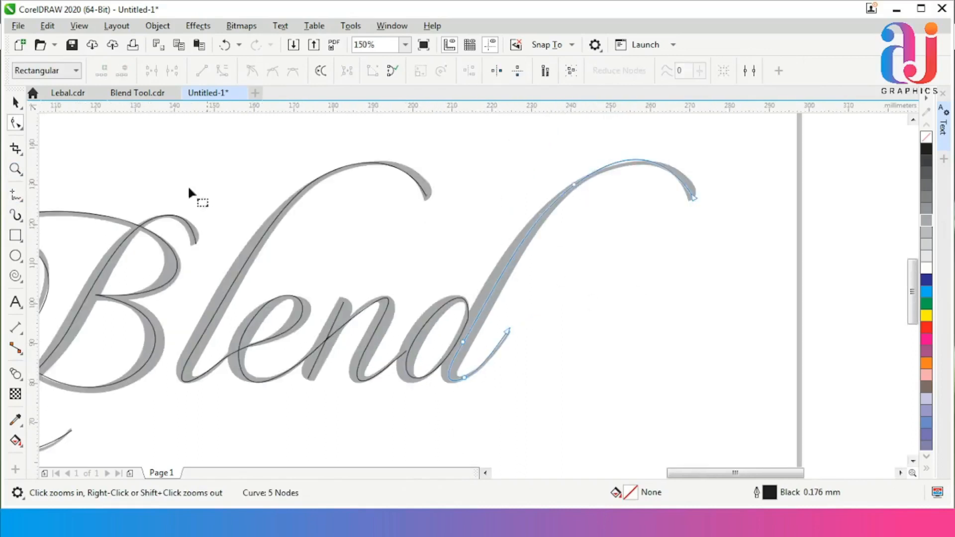
# Step: Delete the grey Blend guide text, keeping only the traced centre-line curves
pyautogui.click(16, 103)
pyautogui.click(658, 202)
pyautogui.scroll(-2, 641, 199)
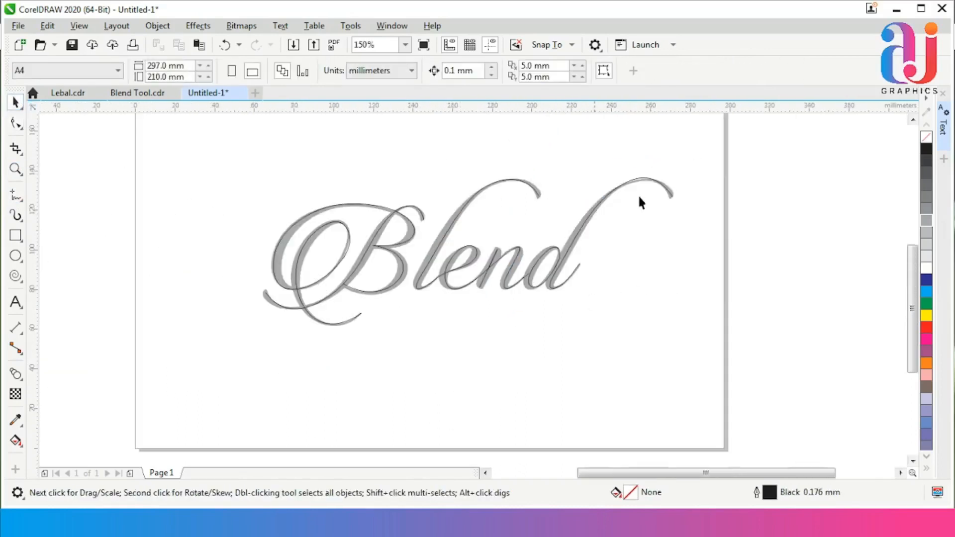
pyautogui.click(408, 261)
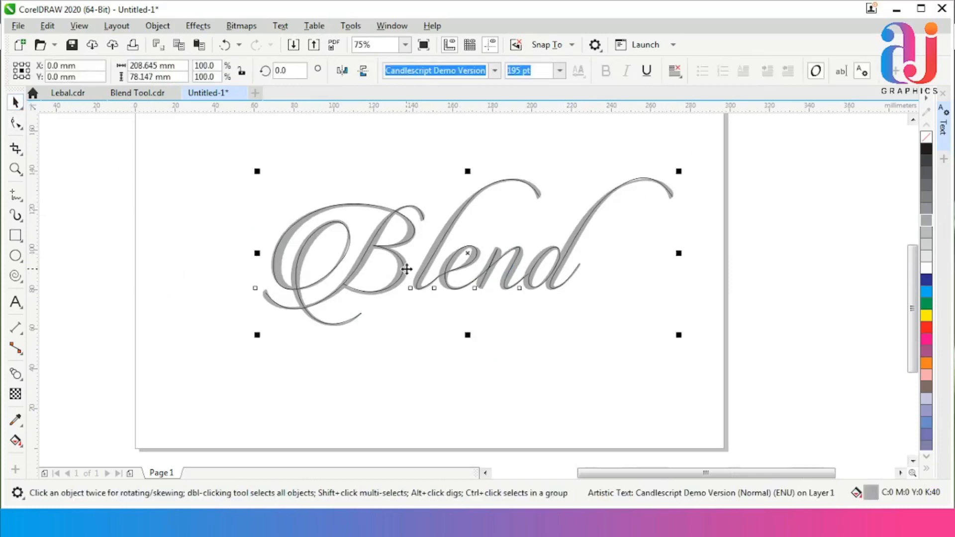
pyautogui.moveTo(407, 269); pyautogui.dragTo(449, 209)
pyautogui.press('Delete')
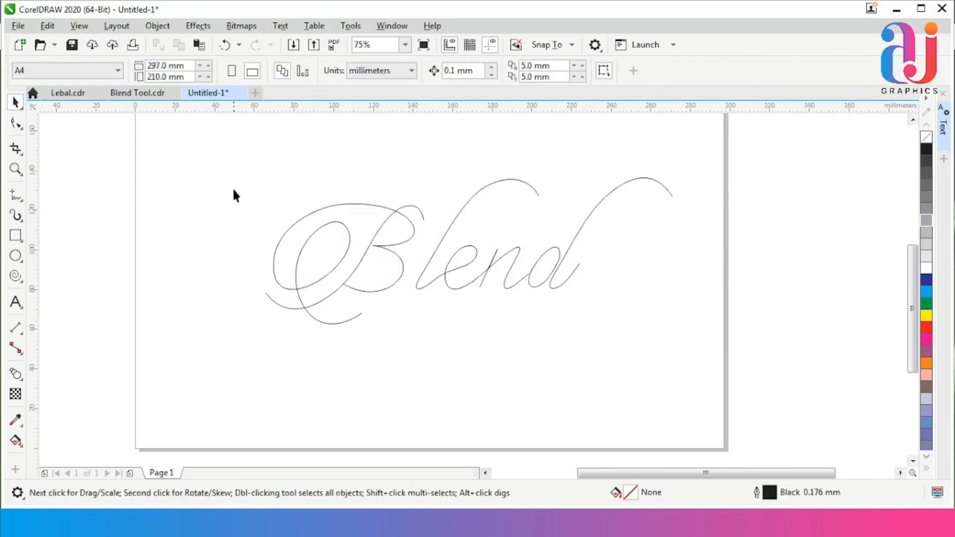
# Step: Draw a circle about 9 mm in diameter below the traced word and resize it to 5.5 mm
pyautogui.press('z')
pyautogui.moveTo(234, 144); pyautogui.dragTo(725, 454)
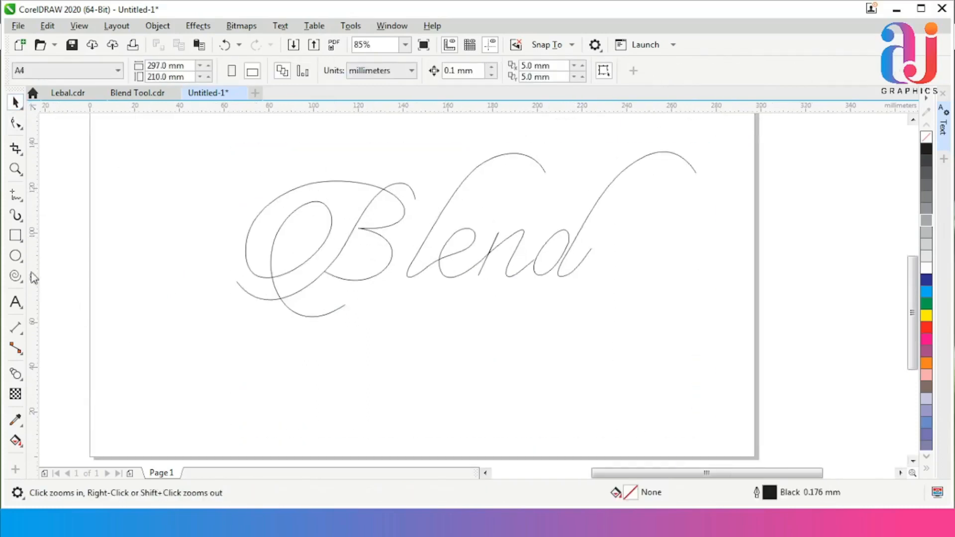
pyautogui.click(16, 256)
pyautogui.moveTo(308, 352); pyautogui.dragTo(336, 381)
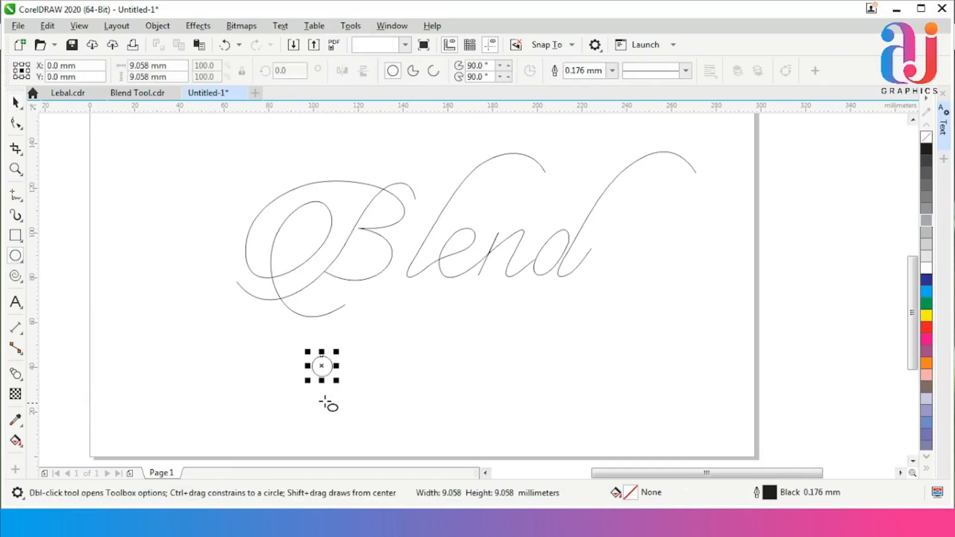
pyautogui.write('5')
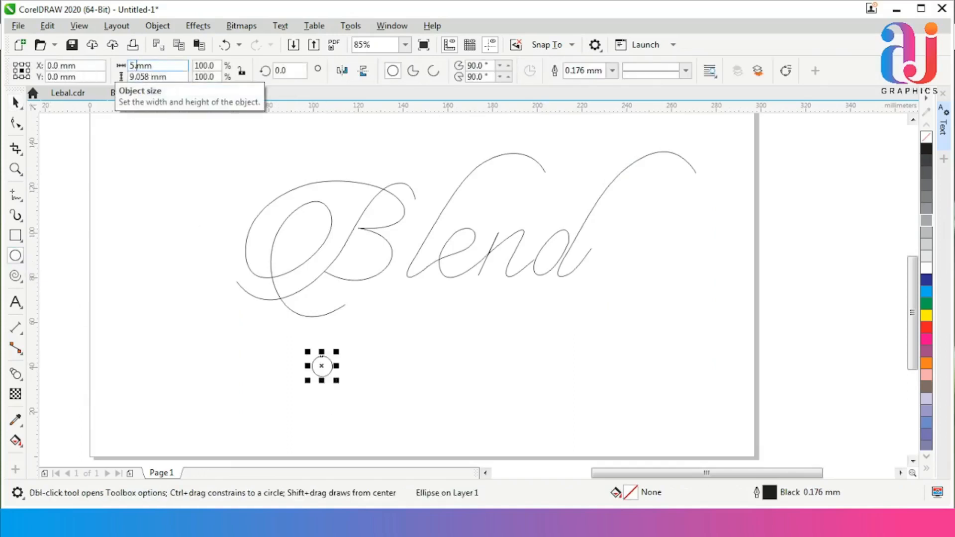
pyautogui.press('Return')
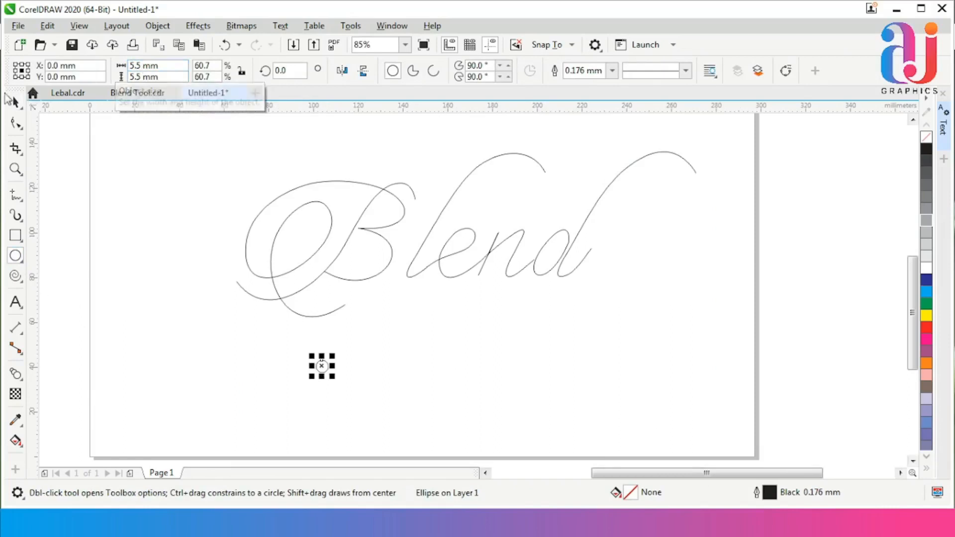
# Step: Give the circle a linear fountain fill running from magenta to cyan
pyautogui.press('z')
pyautogui.moveTo(205, 313); pyautogui.dragTo(404, 393)
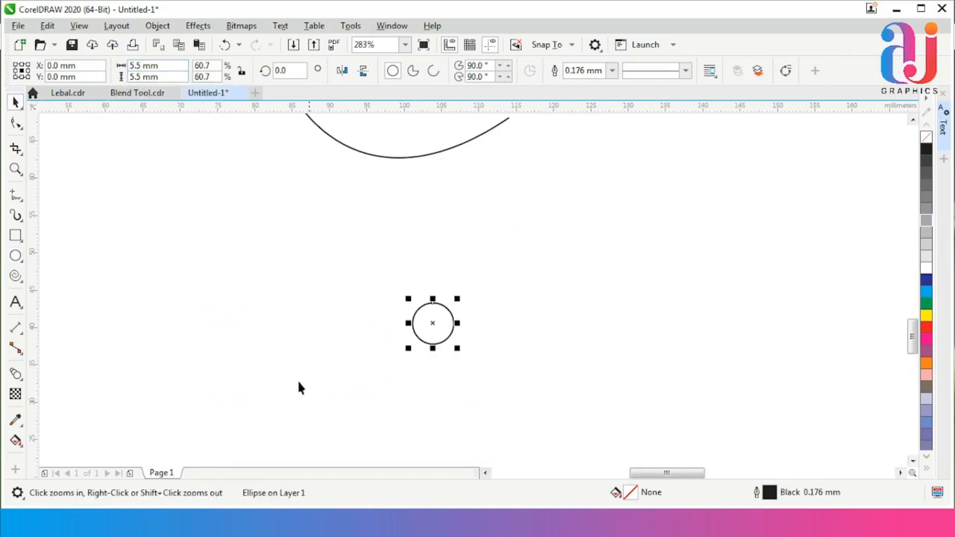
pyautogui.click(15, 440)
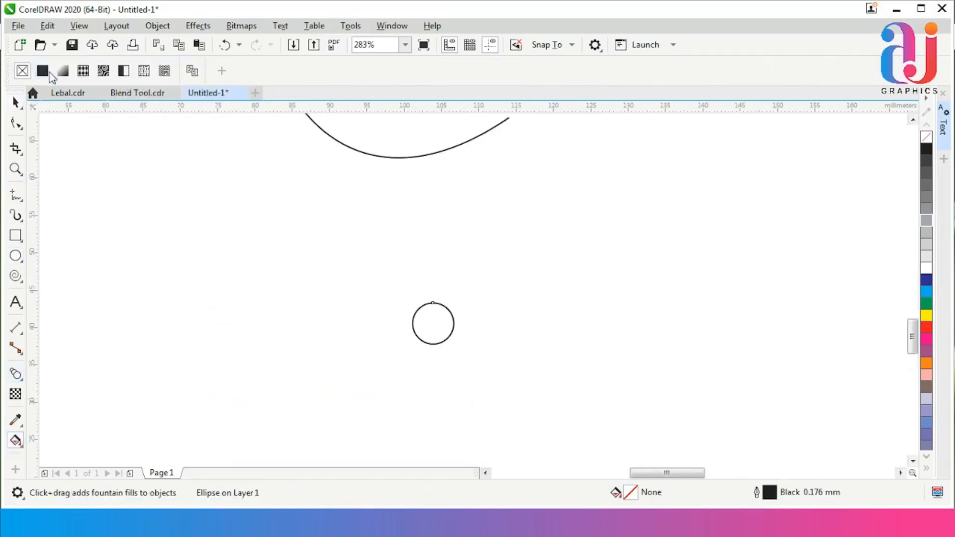
pyautogui.click(62, 71)
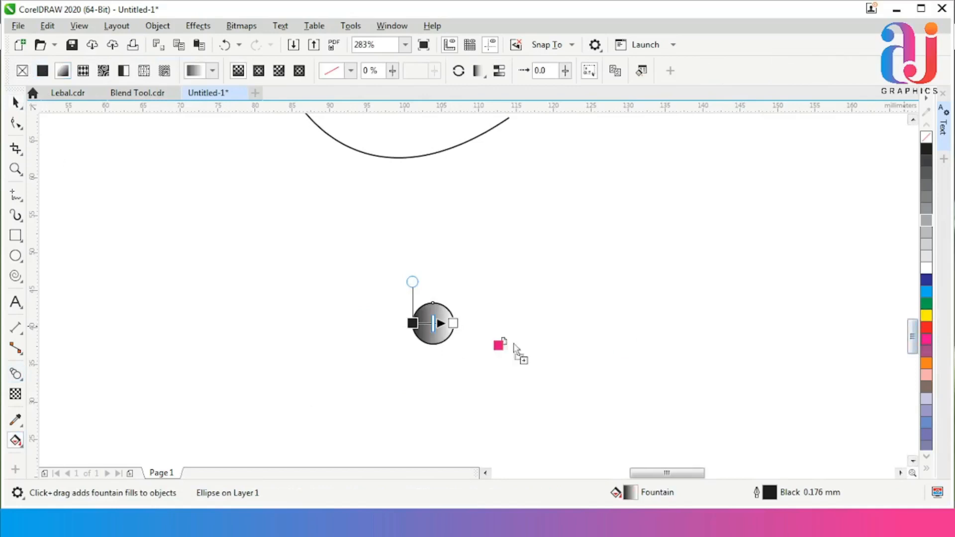
pyautogui.moveTo(513, 343); pyautogui.dragTo(426, 324)
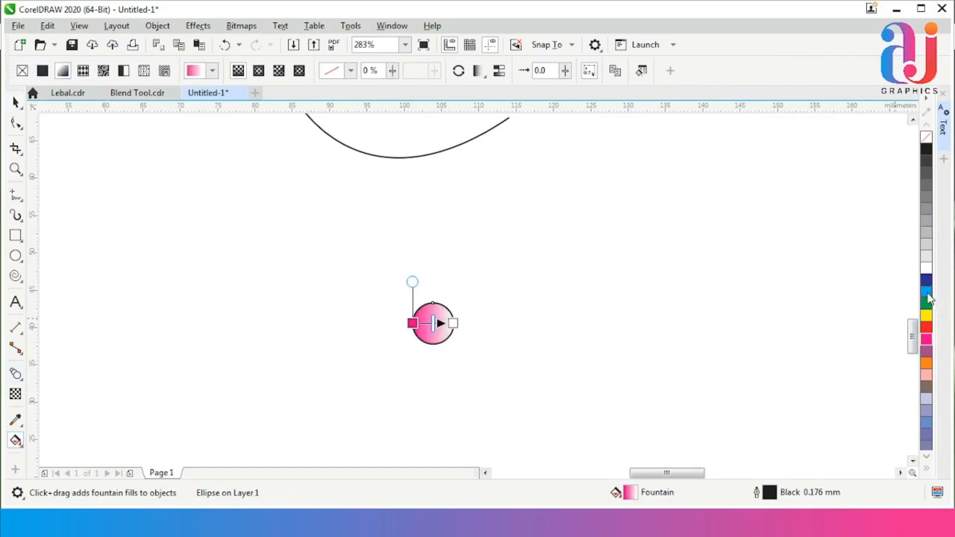
pyautogui.moveTo(500, 331); pyautogui.dragTo(453, 324)
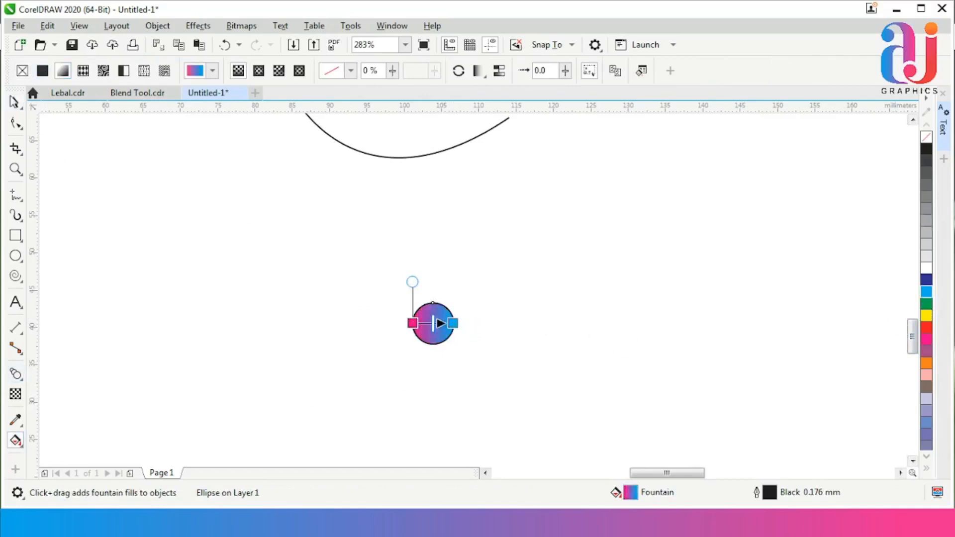
# Step: Remove the circle's outline and place a copy of it about 32 mm to its right
pyautogui.press('space')
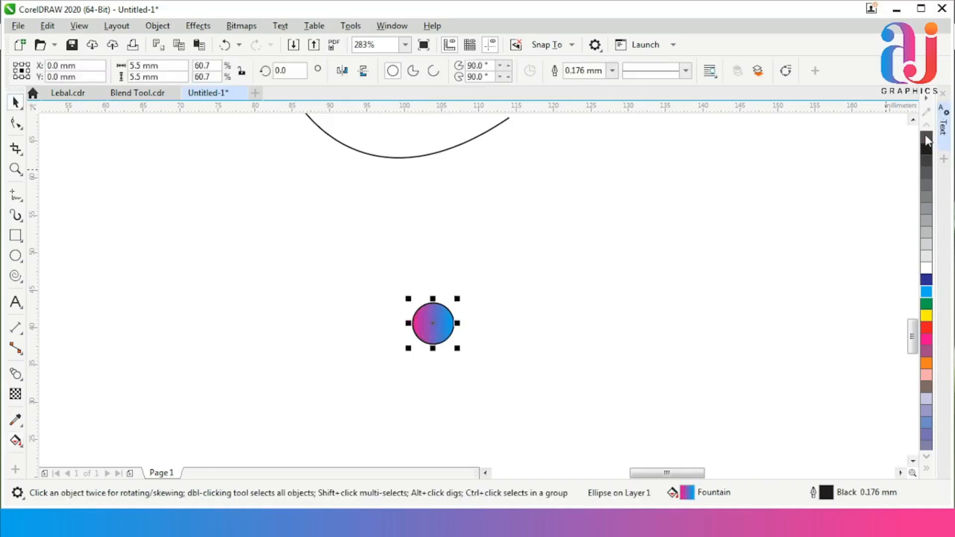
pyautogui.rightClick(926, 140)
pyautogui.moveTo(436, 333); pyautogui.dragTo(673, 331)
pyautogui.scroll(-2, 301, 287)
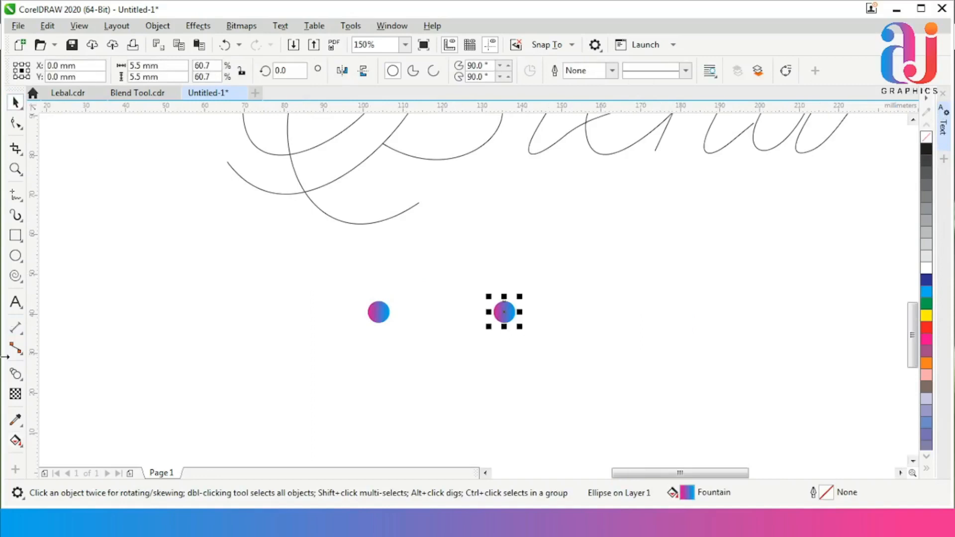
# Step: Blend the two gradient circles with 999 blend steps
pyautogui.click(11, 380)
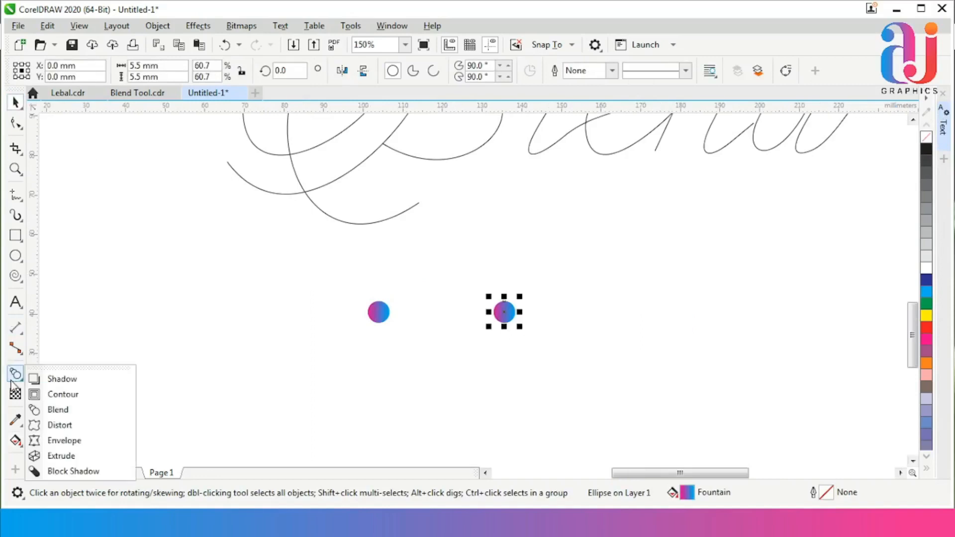
pyautogui.click(57, 411)
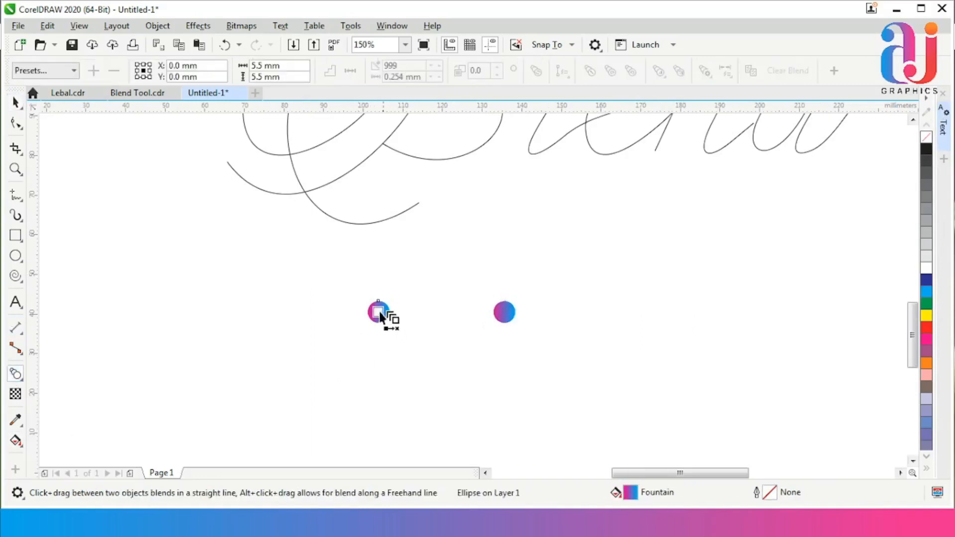
pyautogui.moveTo(379, 311); pyautogui.dragTo(508, 313)
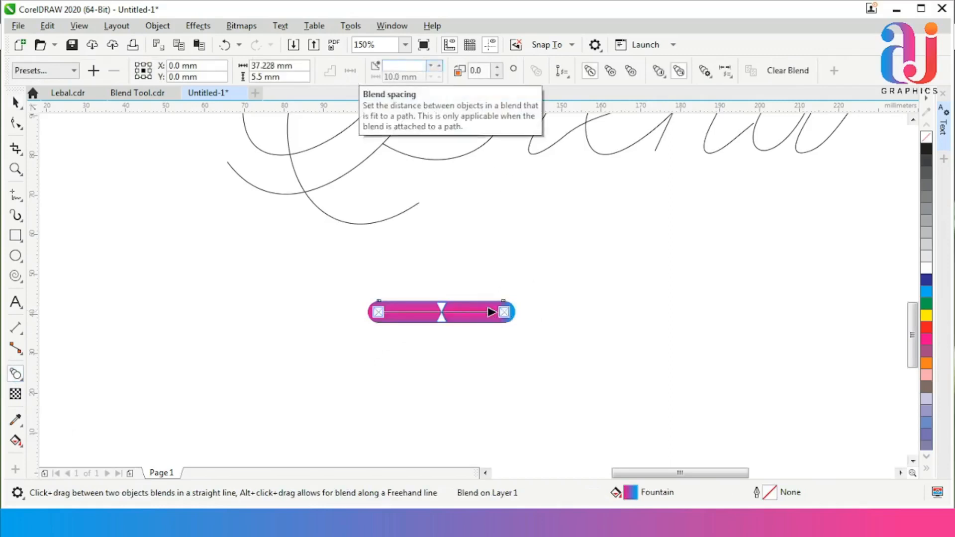
pyautogui.press('Return')
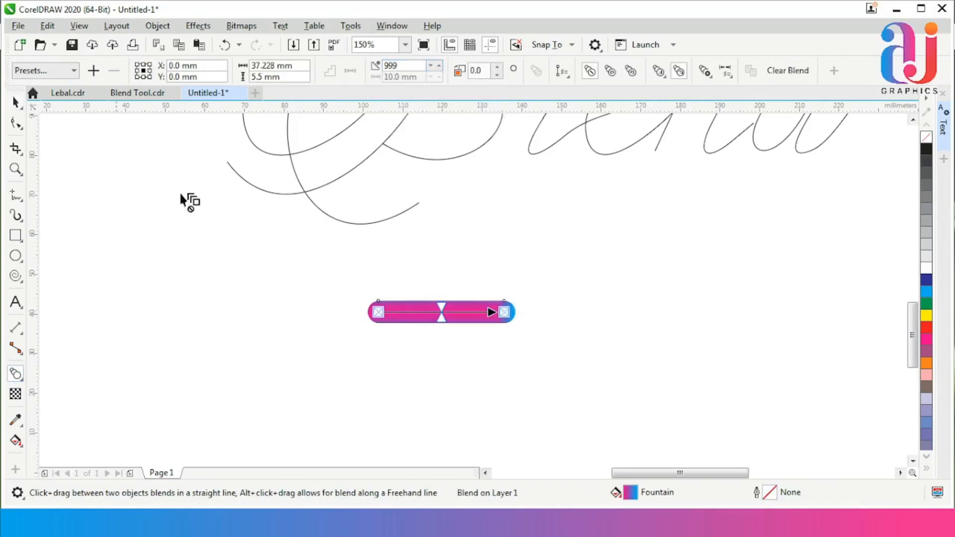
# Step: Place a copy of the blend about 45 mm to the right of the original
pyautogui.scroll(-1, 483, 283)
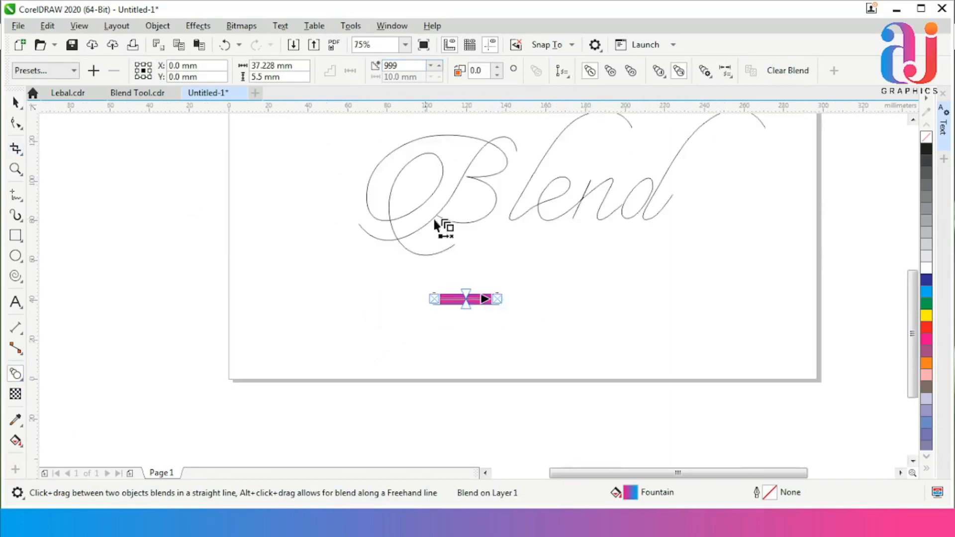
pyautogui.press('F2')
pyautogui.moveTo(264, 139); pyautogui.dragTo(859, 324)
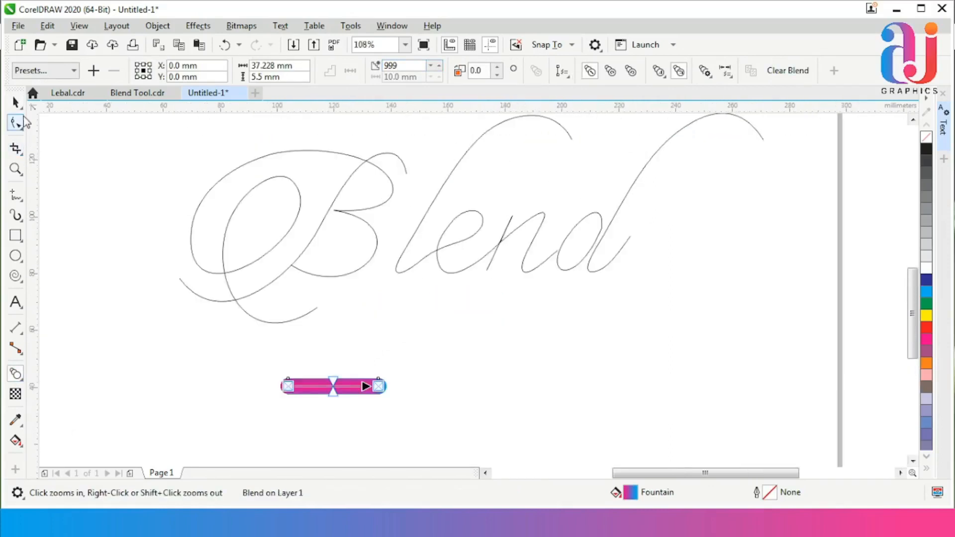
pyautogui.moveTo(323, 386); pyautogui.dragTo(455, 388)
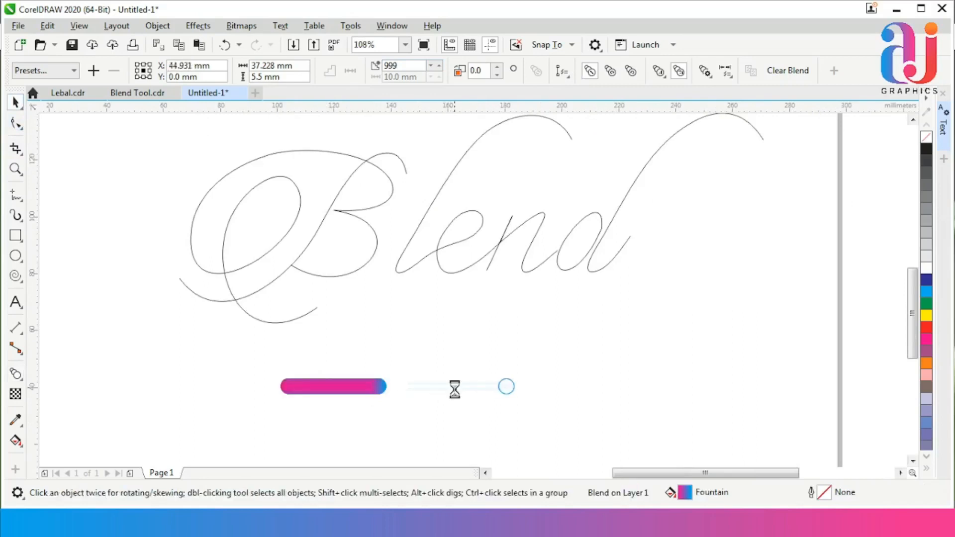
# Step: Fit the original gradient blend to the B's looping bowl curve as a new path and blend it along the full path
pyautogui.click(348, 393)
pyautogui.click(588, 71)
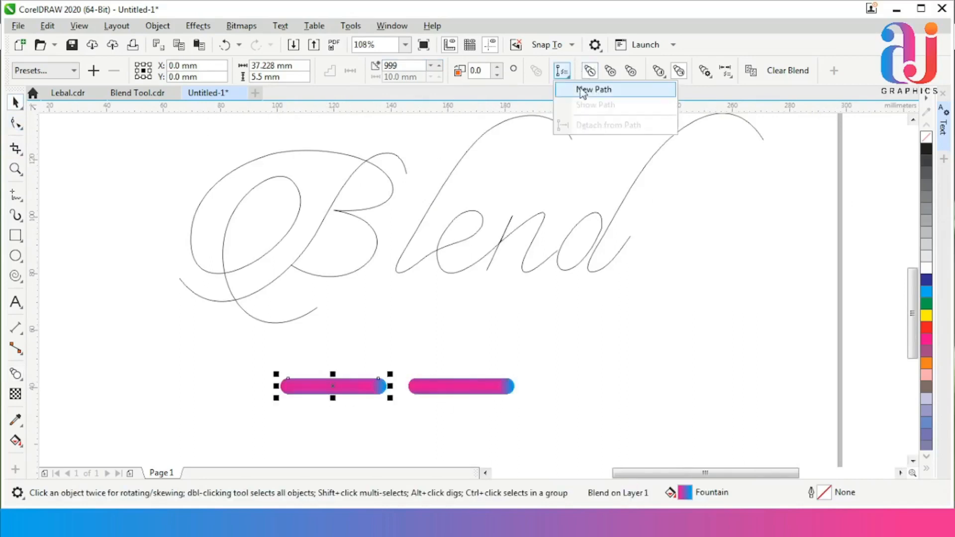
pyautogui.click(614, 87)
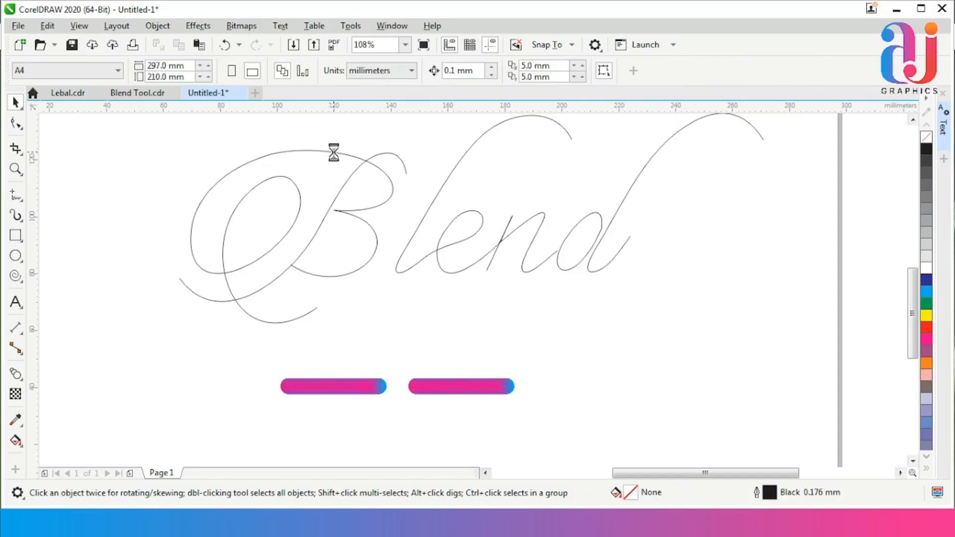
pyautogui.click(704, 71)
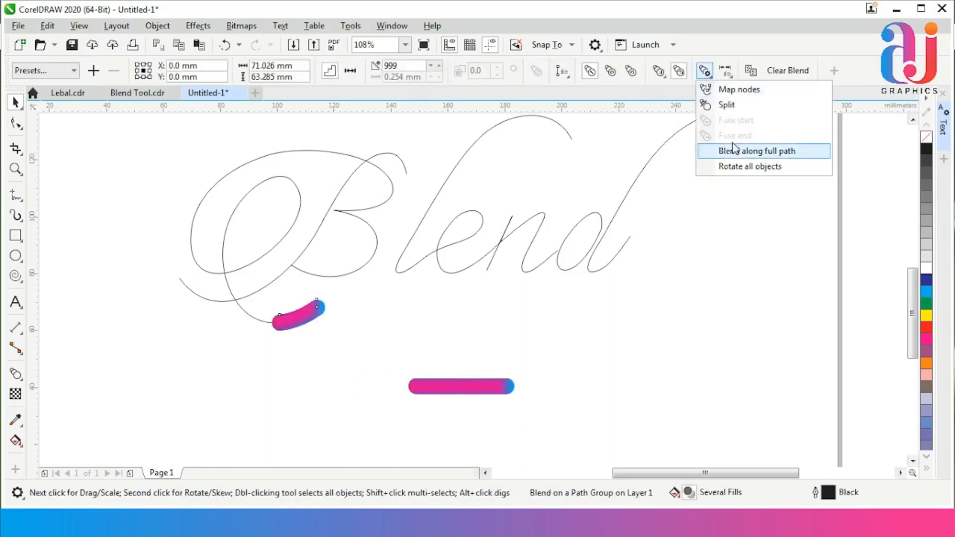
pyautogui.click(738, 158)
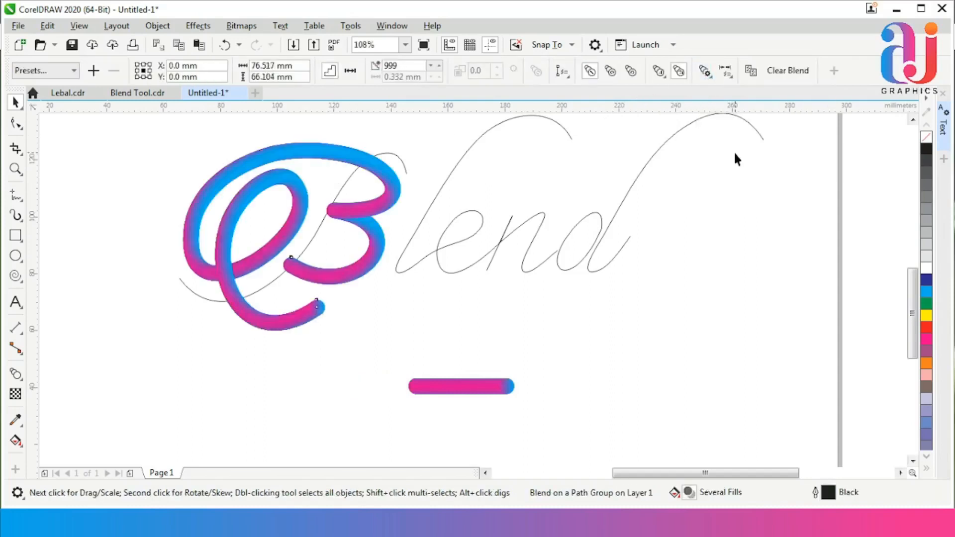
# Step: Copy the remaining blend about 48 mm to its left and fit the copy along the full path of the B's stem curve
pyautogui.click(454, 393)
pyautogui.moveTo(477, 390); pyautogui.dragTo(351, 398)
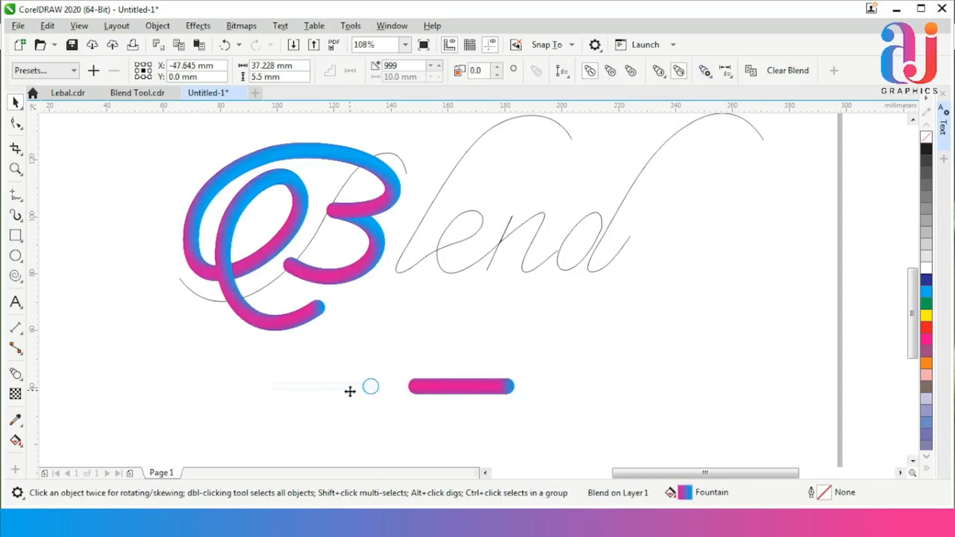
pyautogui.click(563, 72)
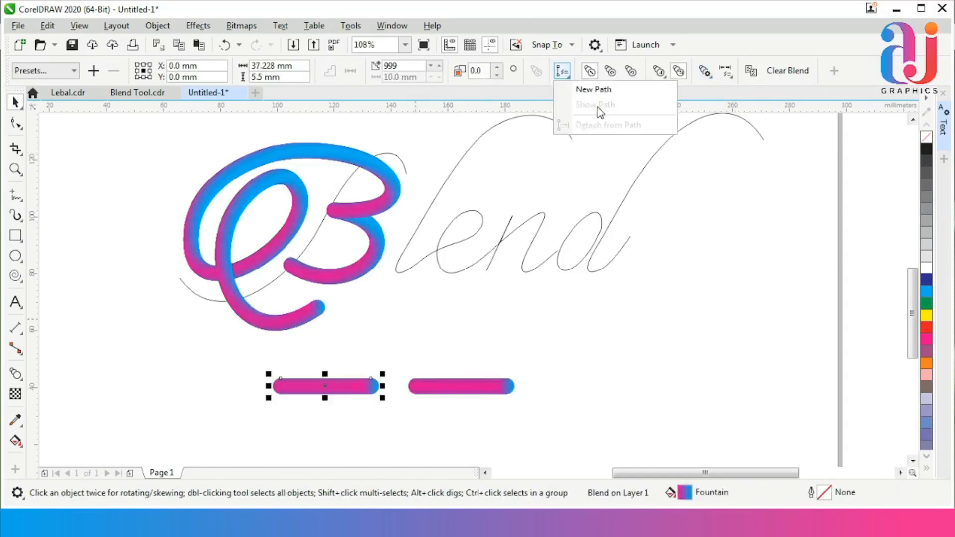
pyautogui.click(602, 91)
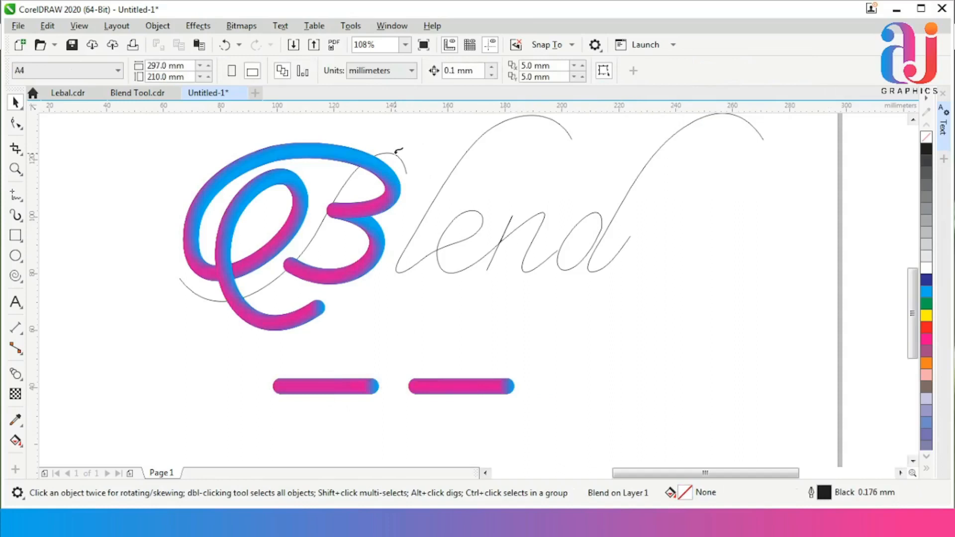
pyautogui.click(398, 151)
pyautogui.click(724, 72)
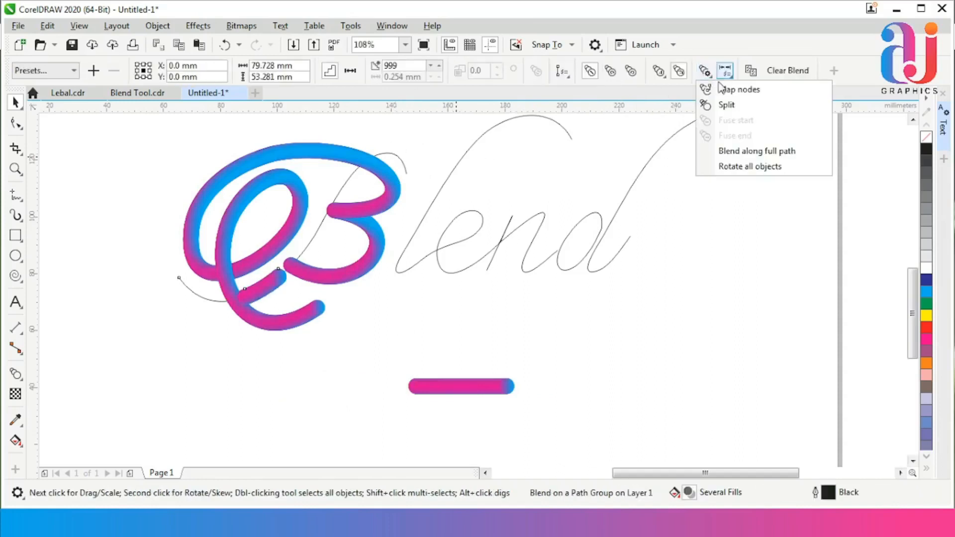
pyautogui.moveTo(706, 76)
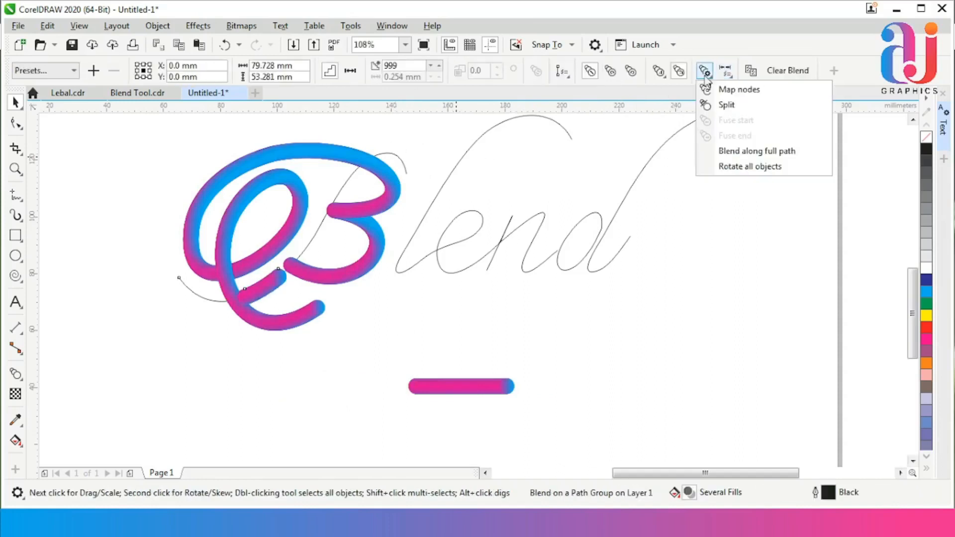
pyautogui.click(725, 150)
# Step: Copy the spare blend about 10 mm left and 12.5 mm up, and fit the copy along the full path of the joined l-e curve
pyautogui.click(519, 313)
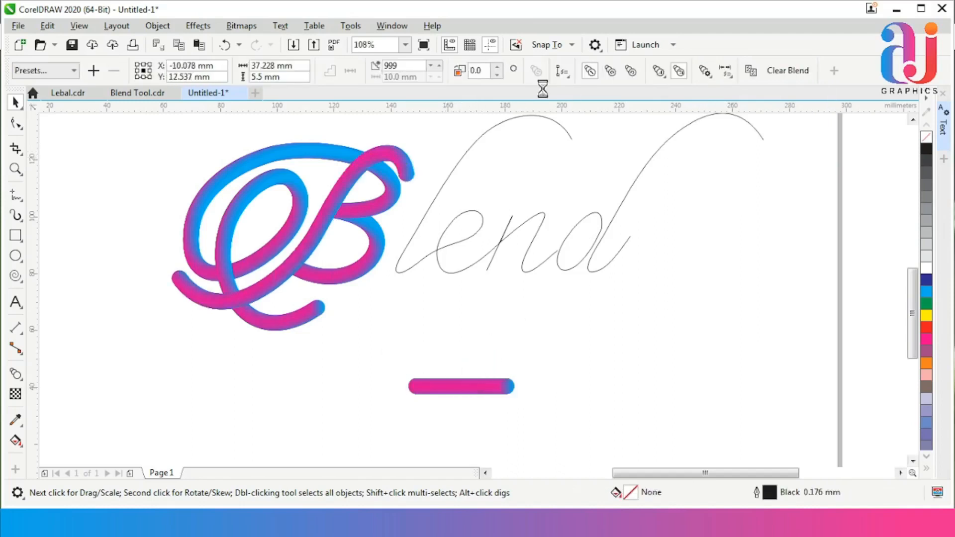
pyautogui.click(563, 71)
pyautogui.click(608, 88)
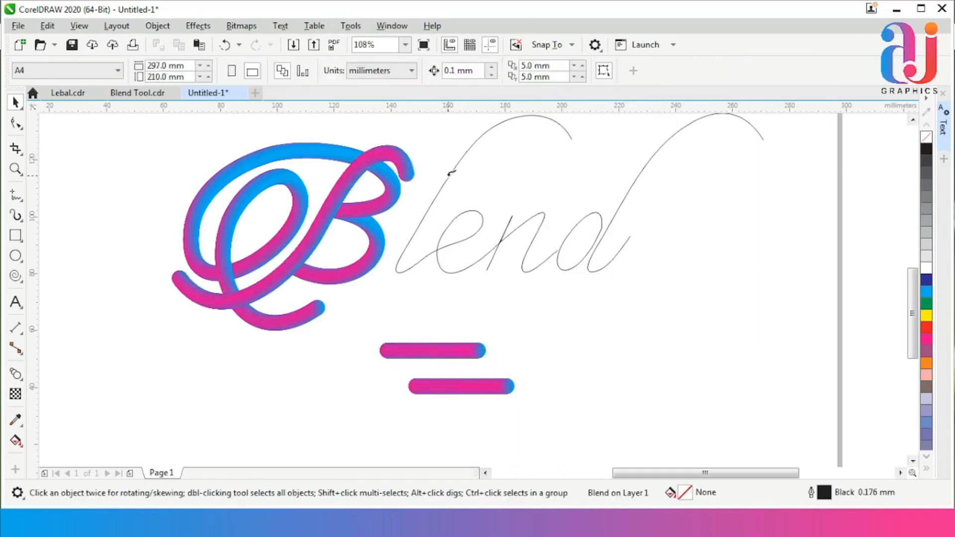
pyautogui.click(448, 177)
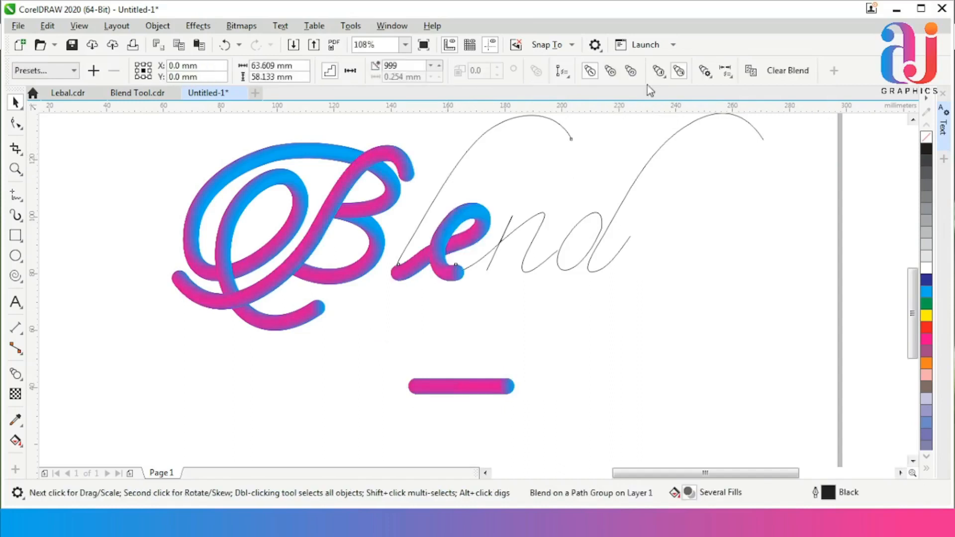
pyautogui.click(705, 70)
pyautogui.click(737, 149)
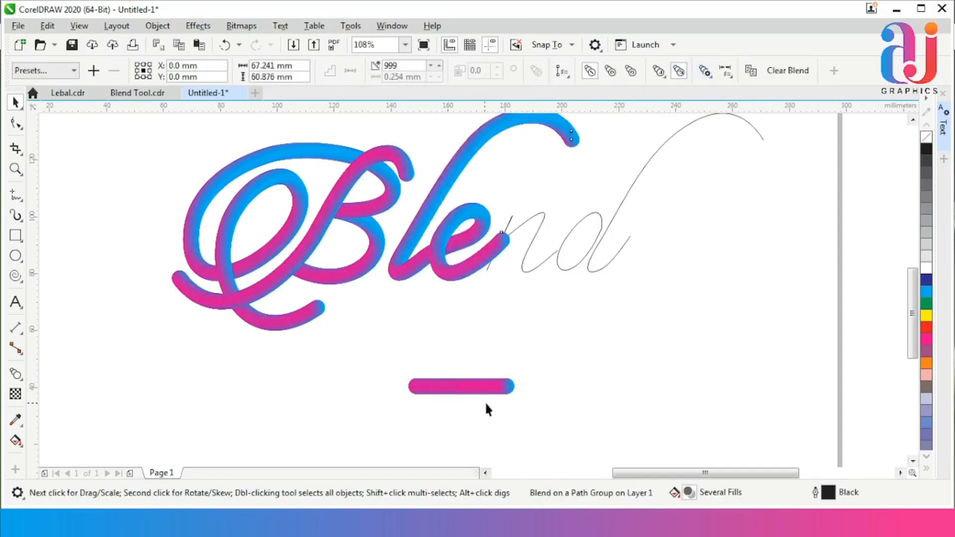
# Step: Copy the spare blend about 16 mm above itself and fit the copy along the full path of the n curve
pyautogui.click(486, 386)
pyautogui.moveTo(486, 386); pyautogui.dragTo(482, 347)
pyautogui.rightClick(479, 341)
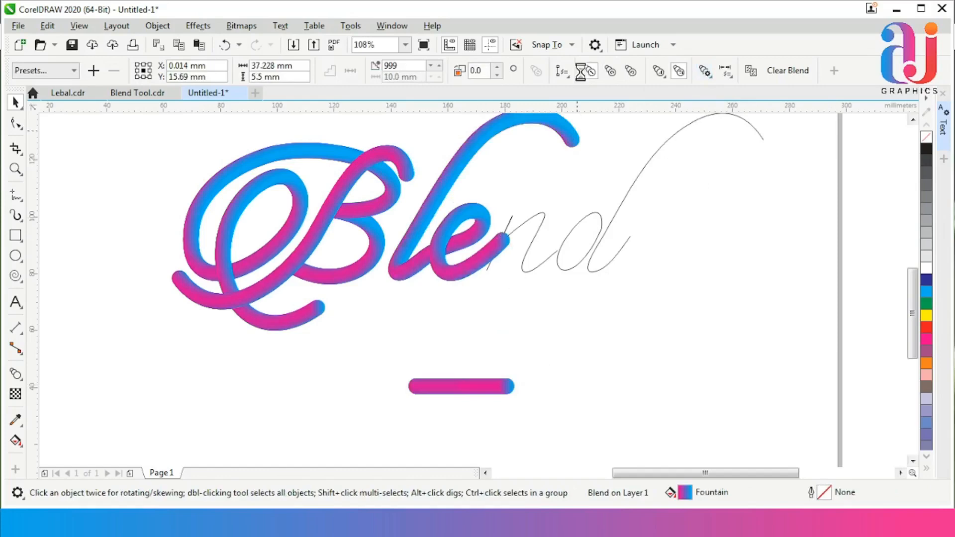
pyautogui.click(562, 71)
pyautogui.click(584, 92)
pyautogui.click(532, 217)
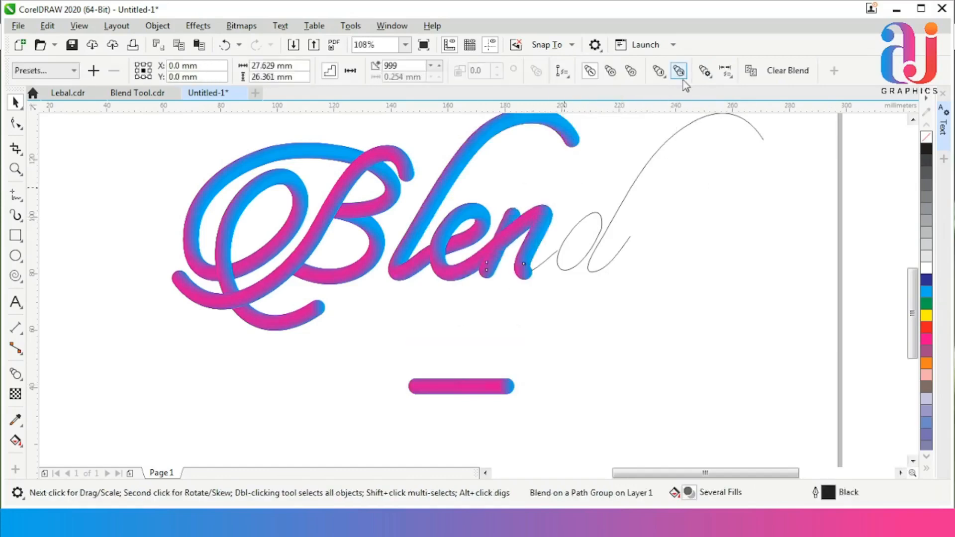
pyautogui.click(704, 71)
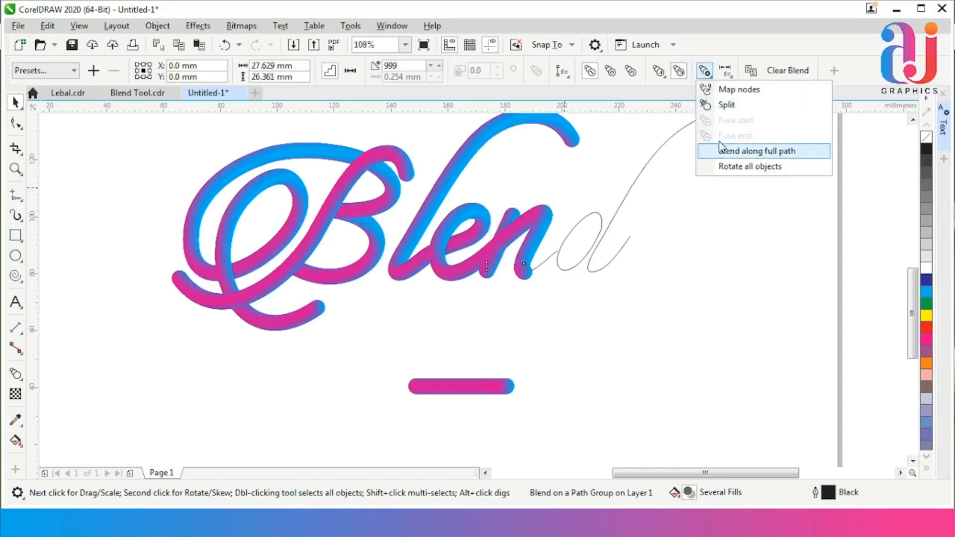
pyautogui.click(722, 150)
pyautogui.click(543, 363)
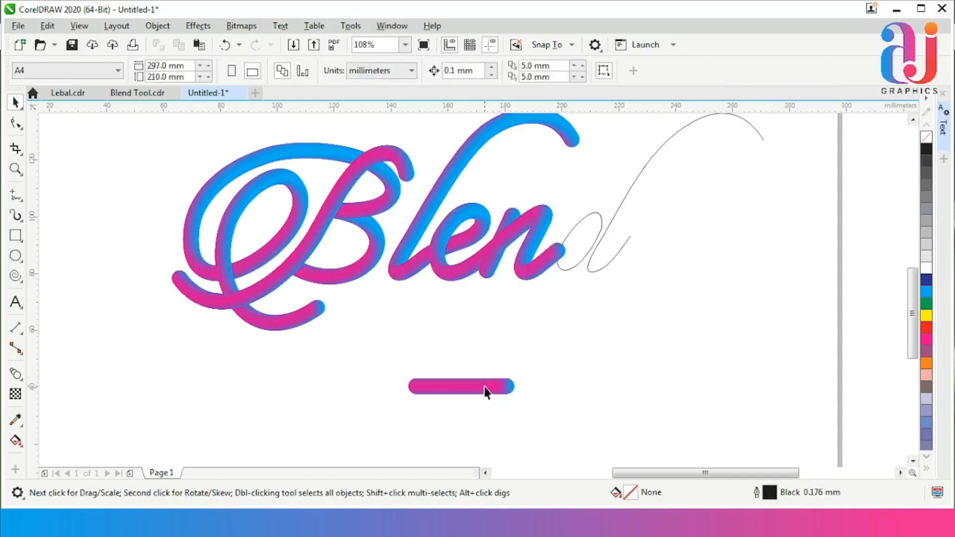
# Step: Copy the spare blend about 18 mm right and 14 mm up, and fit the copy along the full path of the d's bowl curve
pyautogui.click(471, 388)
pyautogui.moveTo(471, 387); pyautogui.dragTo(522, 346)
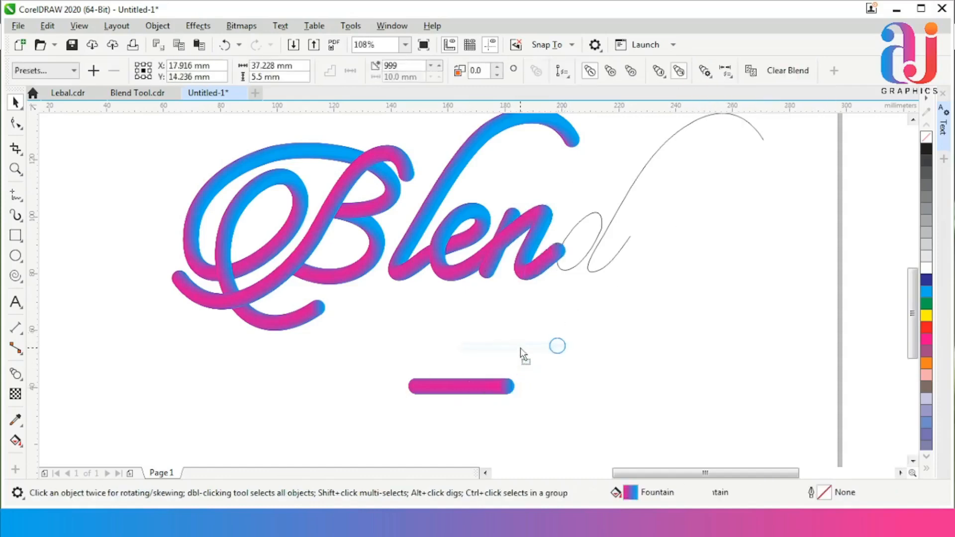
pyautogui.click(563, 71)
pyautogui.click(583, 91)
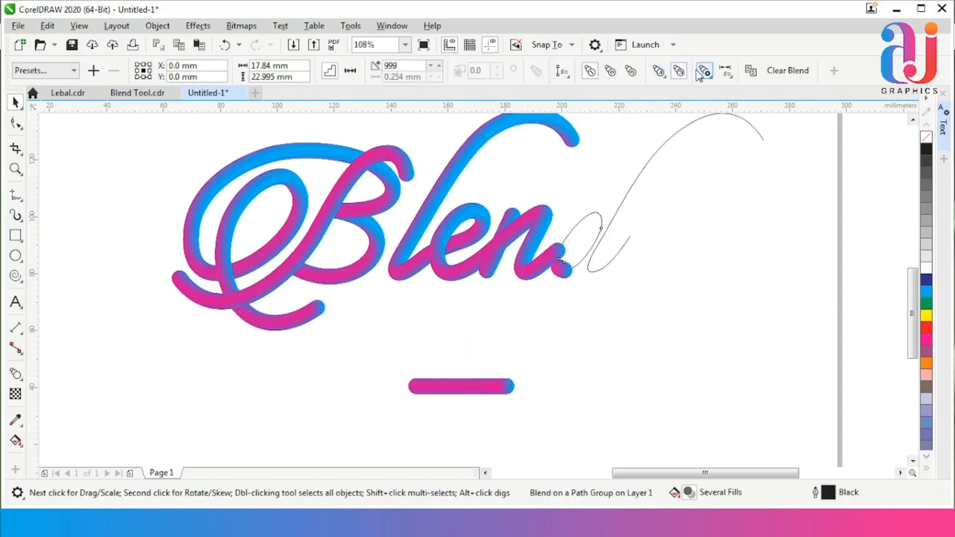
pyautogui.click(706, 73)
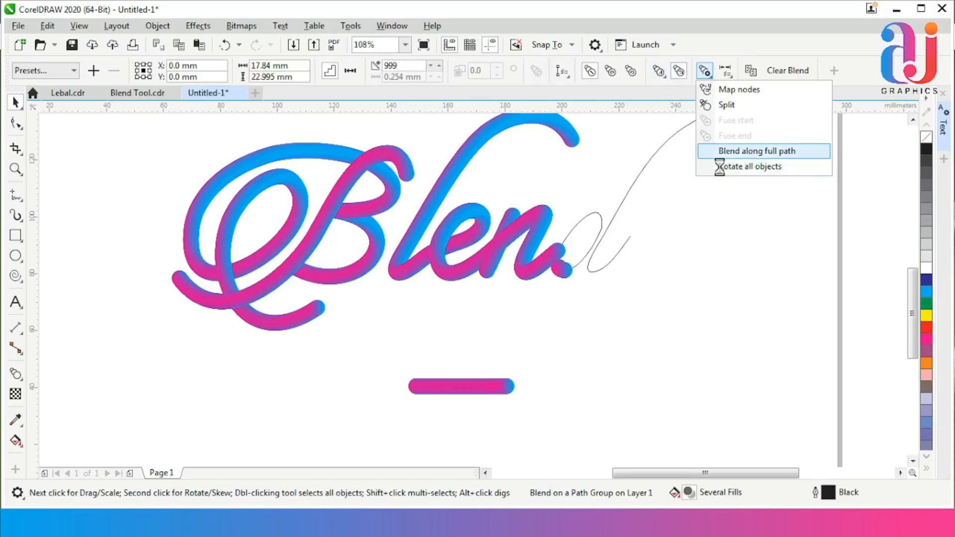
pyautogui.click(717, 155)
# Step: Fit the last spare blend to the d's tall stem curve as a new path and blend it along the full path
pyautogui.click(506, 385)
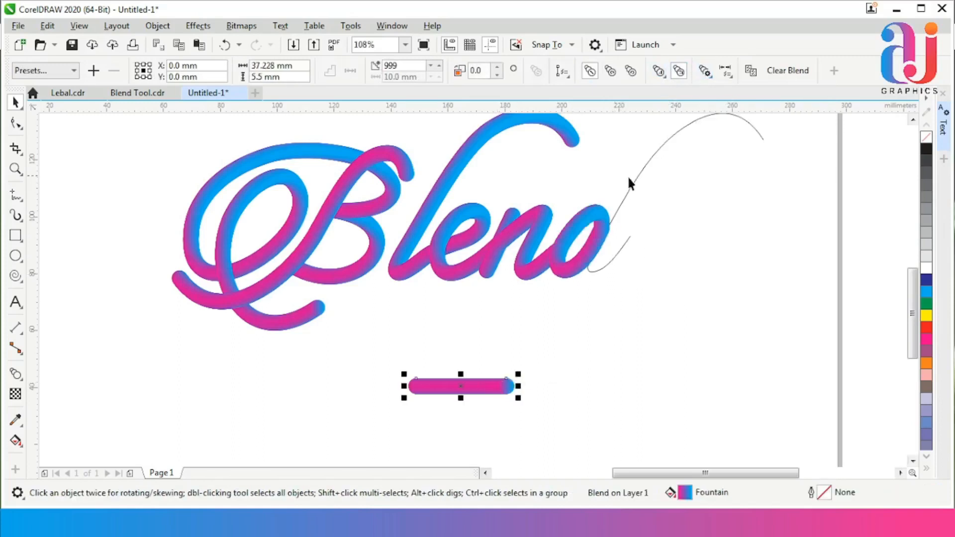
pyautogui.click(562, 71)
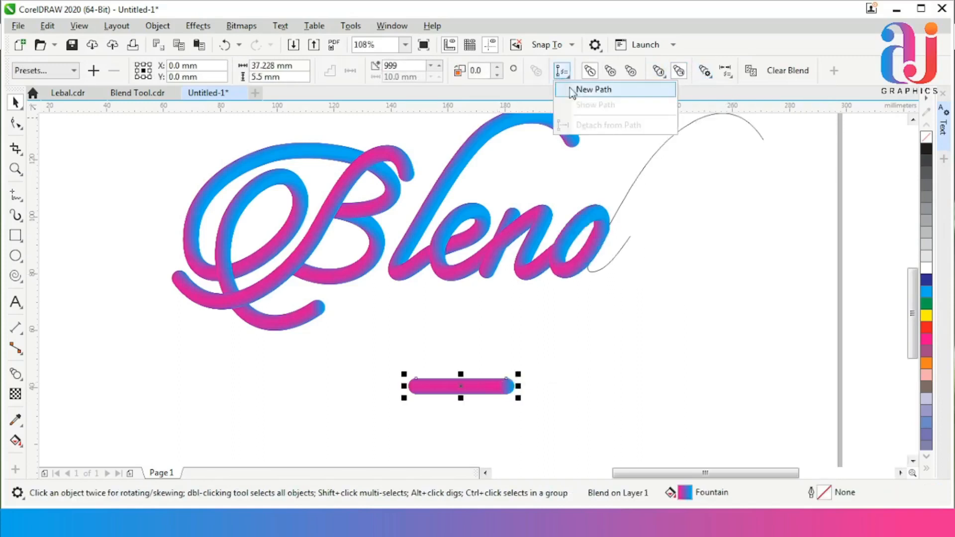
pyautogui.click(579, 87)
pyautogui.click(657, 147)
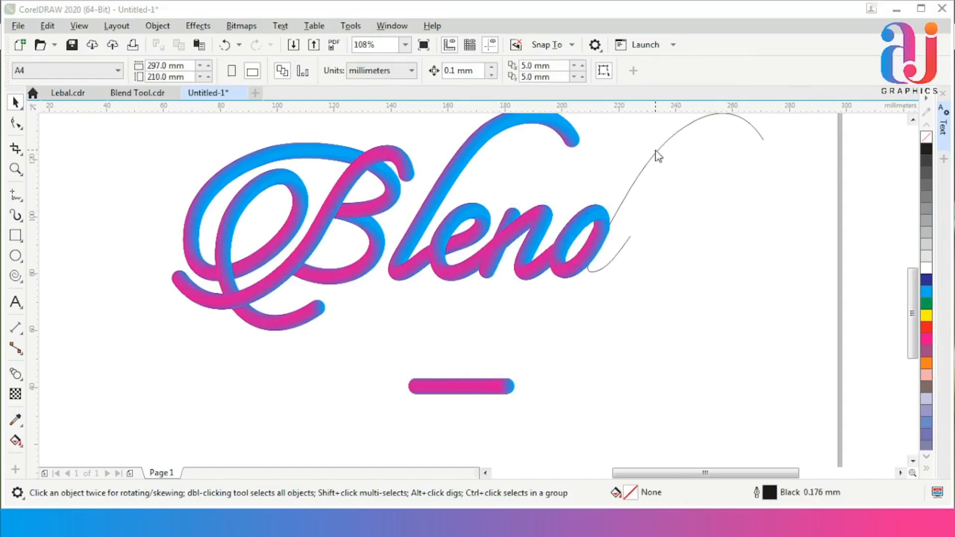
pyautogui.click(467, 304)
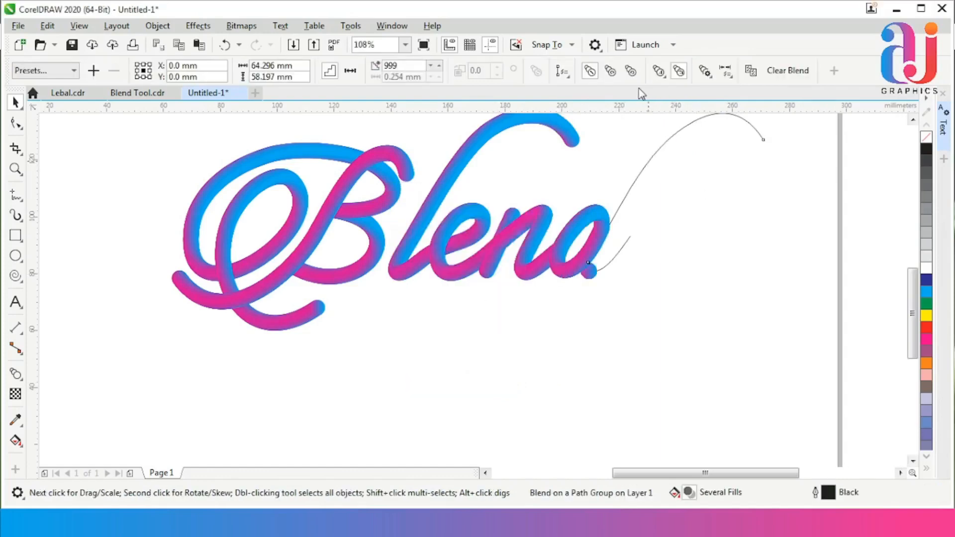
pyautogui.click(705, 72)
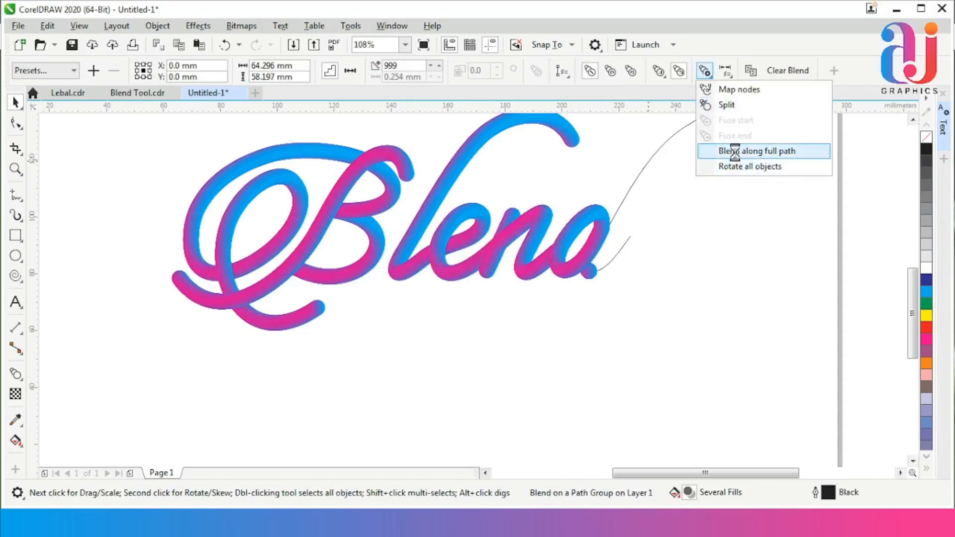
pyautogui.click(737, 151)
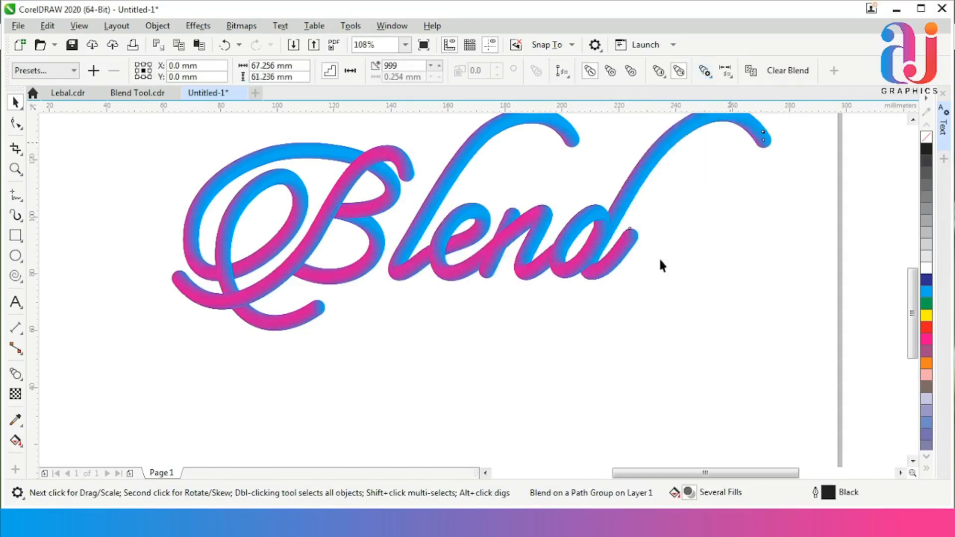
# Step: Examine the d's stem blend and the whole Blend lettering up close
pyautogui.click(610, 291)
pyautogui.click(611, 259)
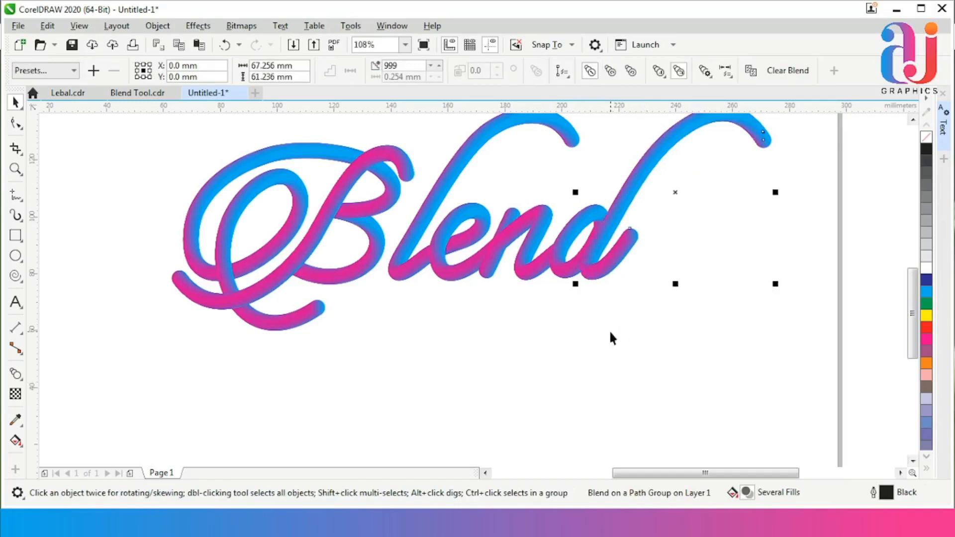
pyautogui.click(418, 418)
pyautogui.scroll(-3, 455, 348)
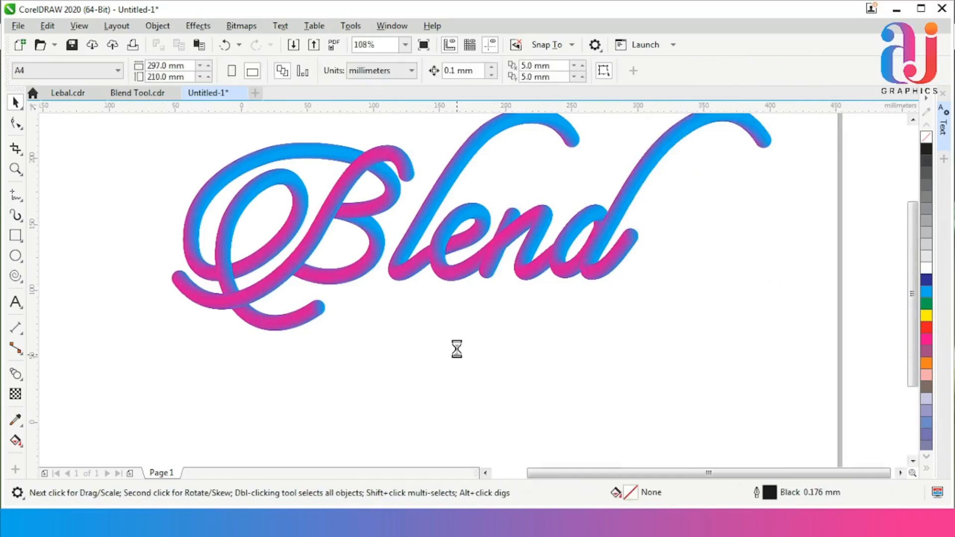
pyautogui.press('z')
pyautogui.moveTo(246, 181); pyautogui.dragTo(622, 372)
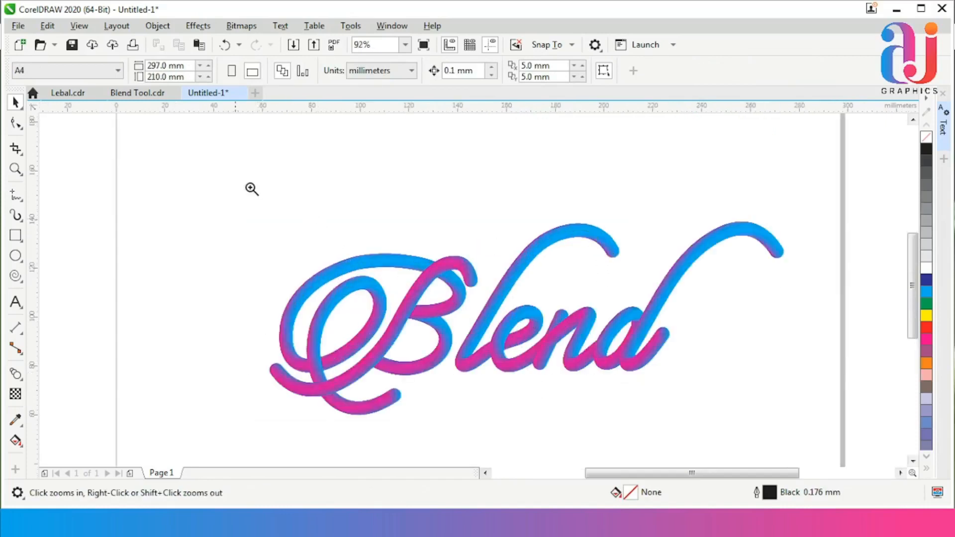
pyautogui.moveTo(229, 179); pyautogui.dragTo(820, 428)
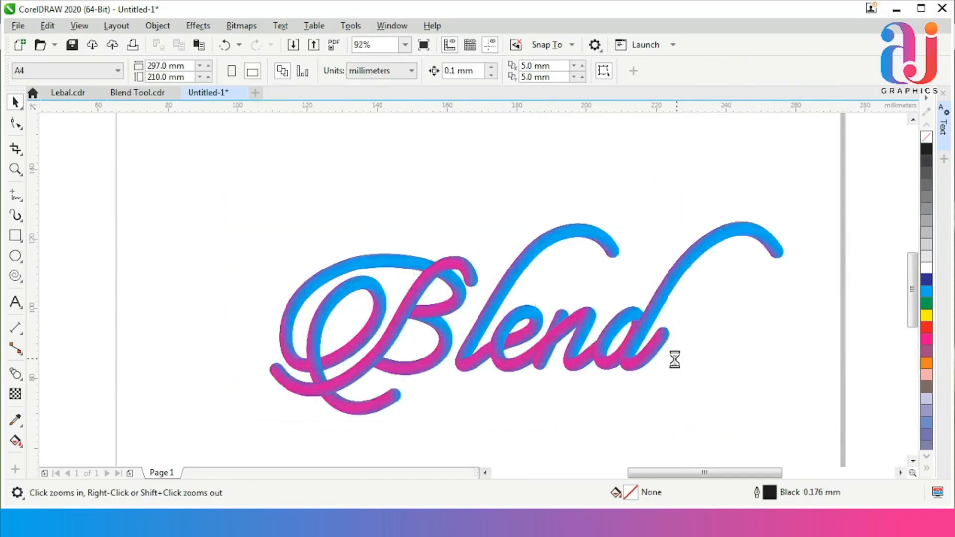